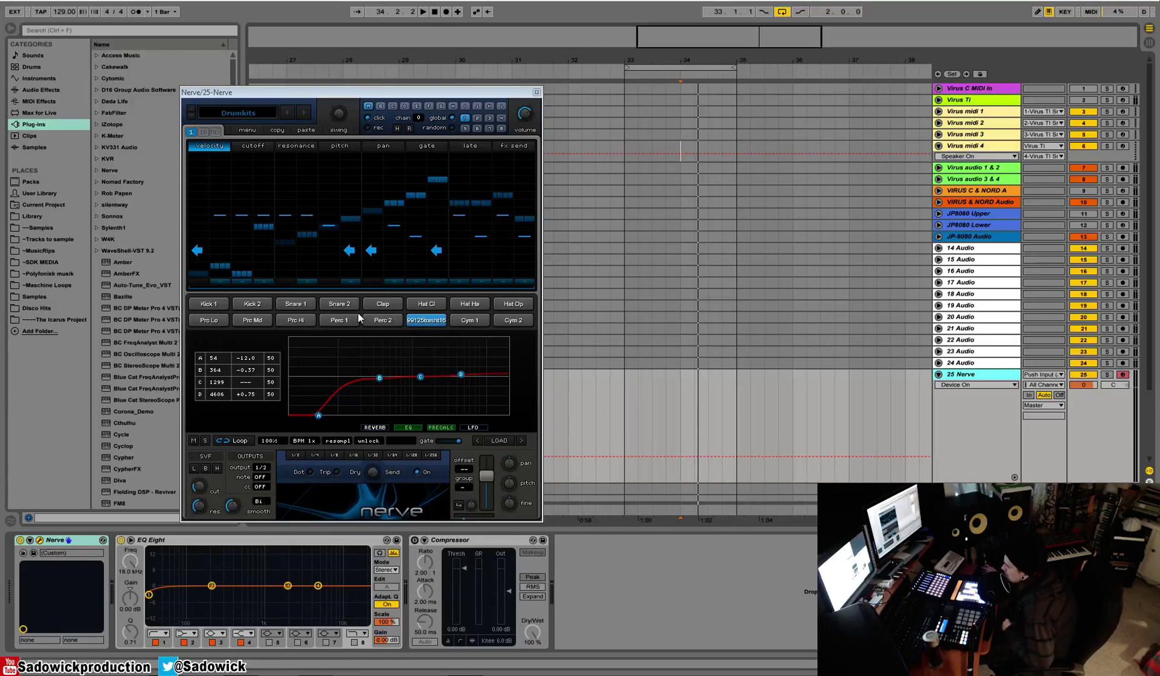
Step: Play the drum loop and try the beat repeat at the 1/16, 1/32 and 1/8 divisions
drag(392, 93, 387, 90)
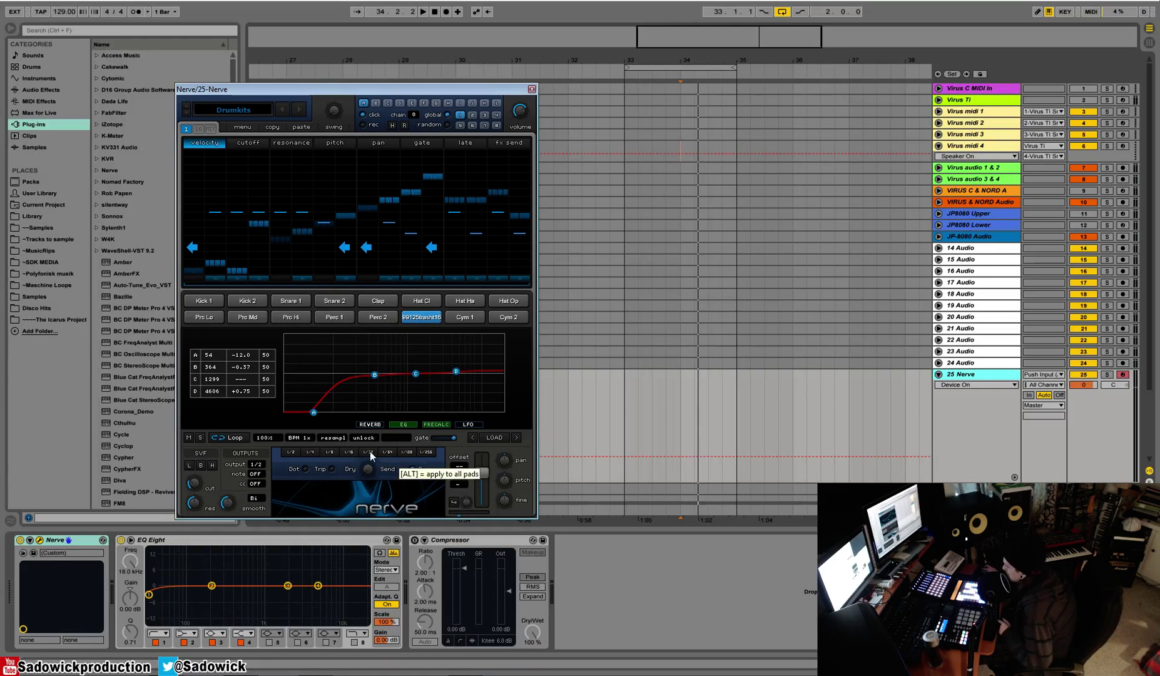
click(349, 452)
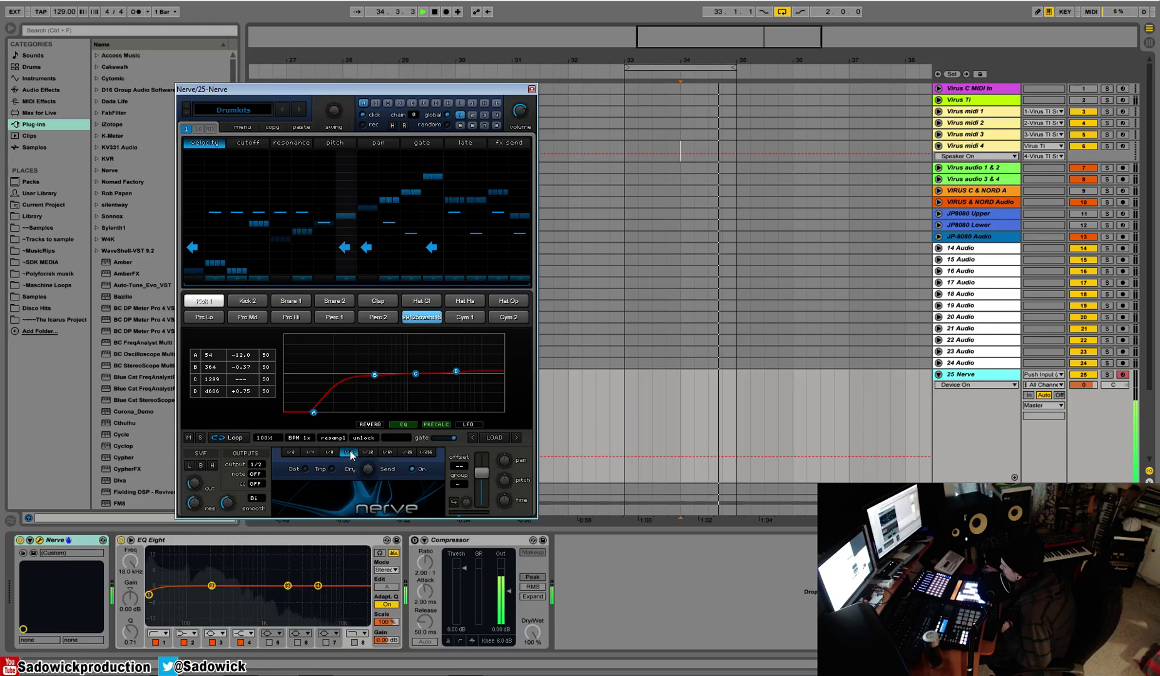
mouse_move(351, 451)
mouse_down()
mouse_move(388, 453)
mouse_move(373, 452)
mouse_up()
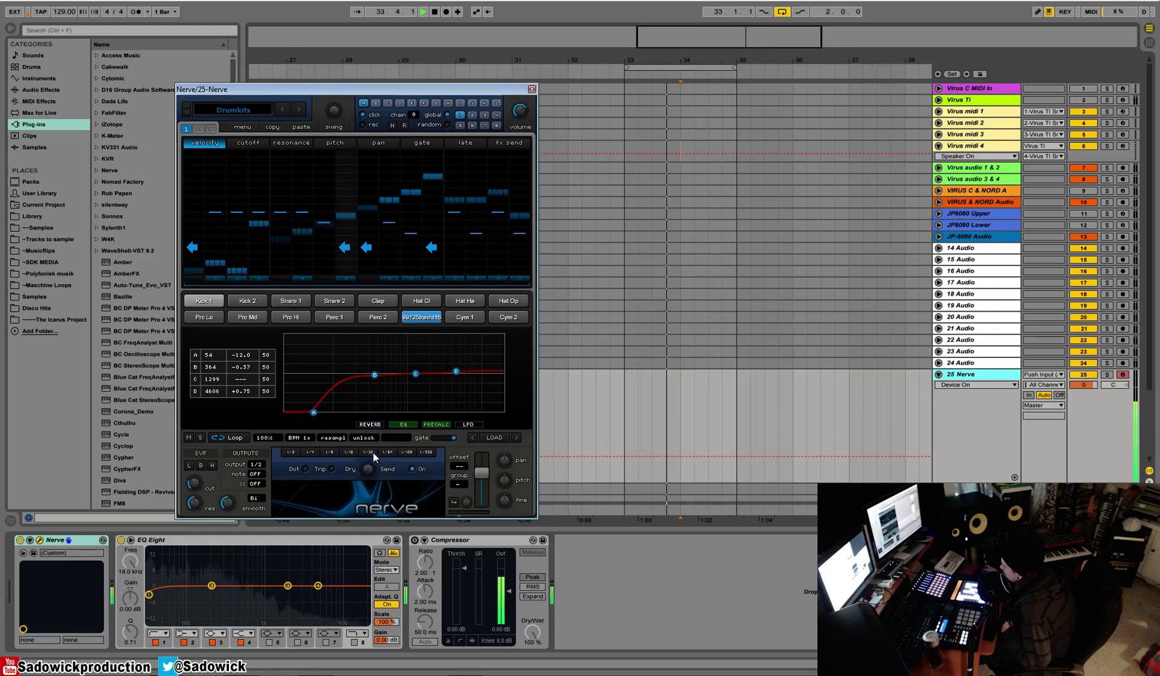
click(325, 452)
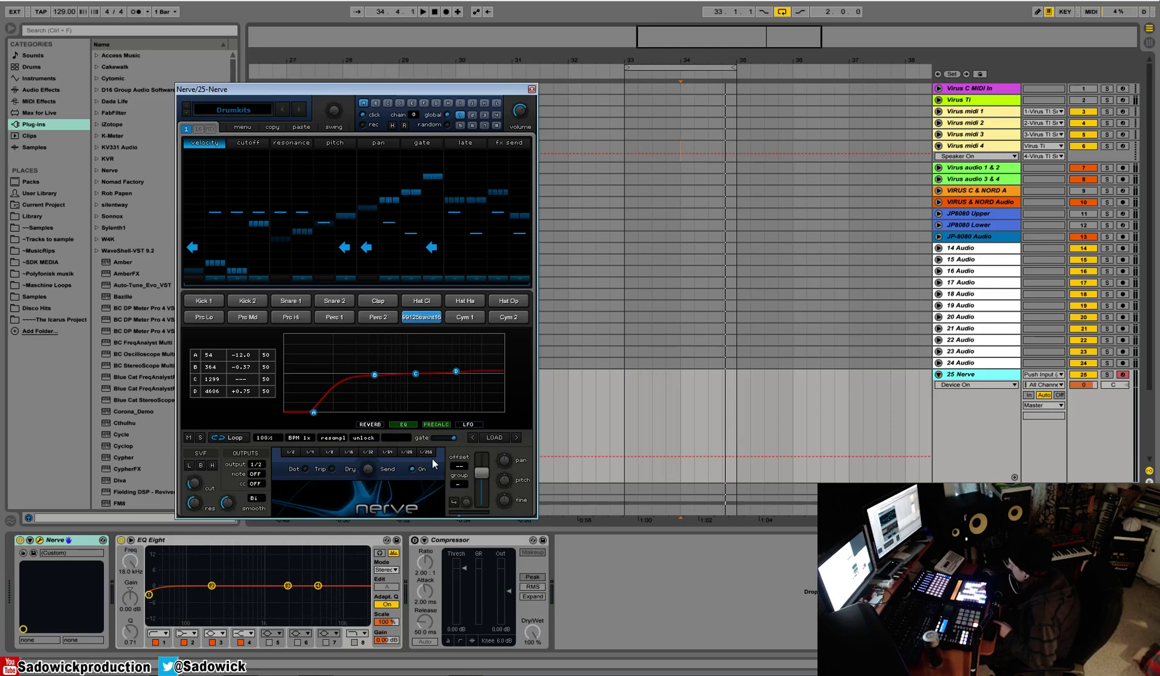
key(space)
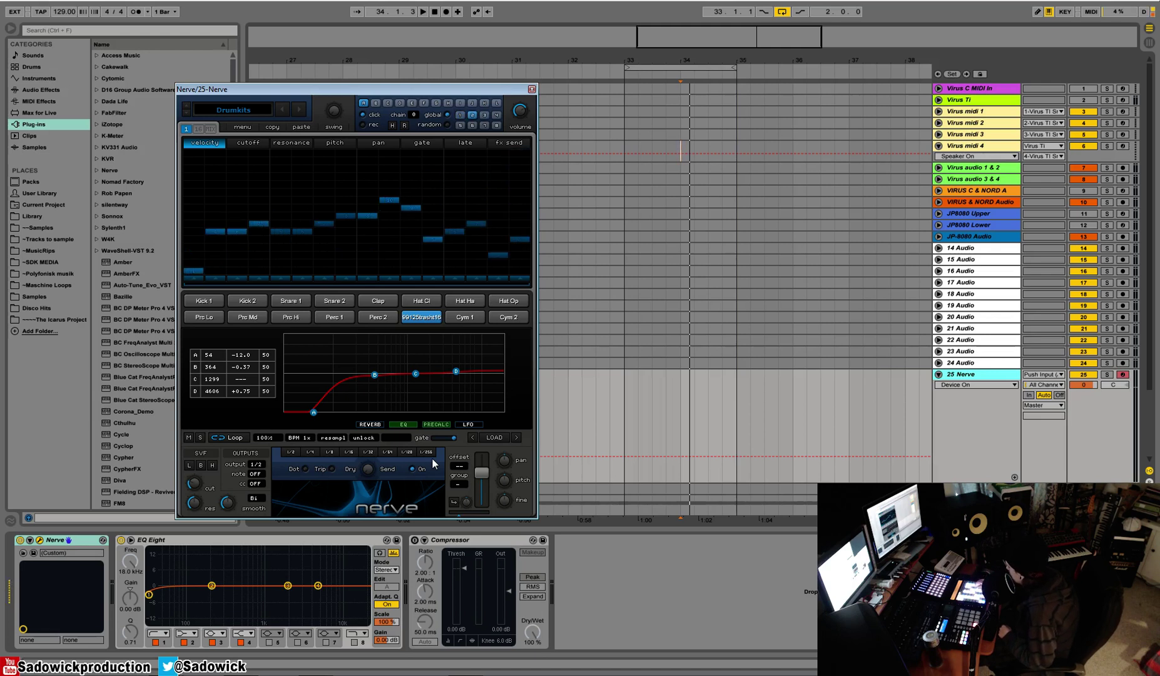
key(space)
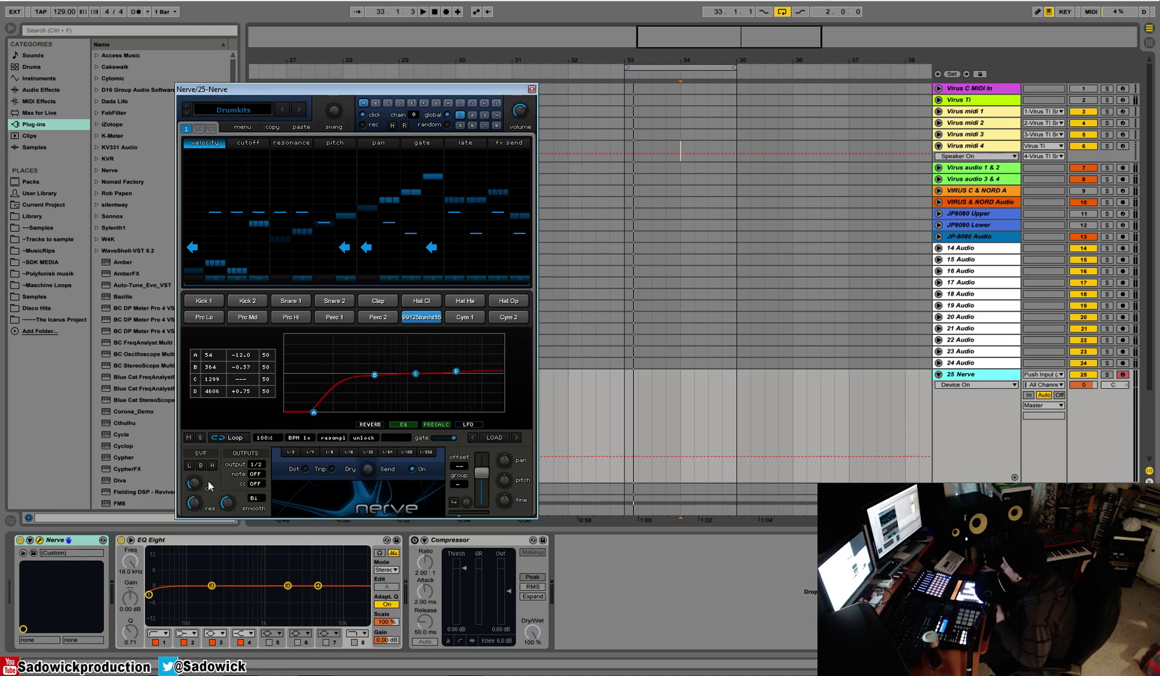
Step: Switch the selected pad's SVF filter to low-pass, audition the loop and flatten its cutoff steps
click(187, 465)
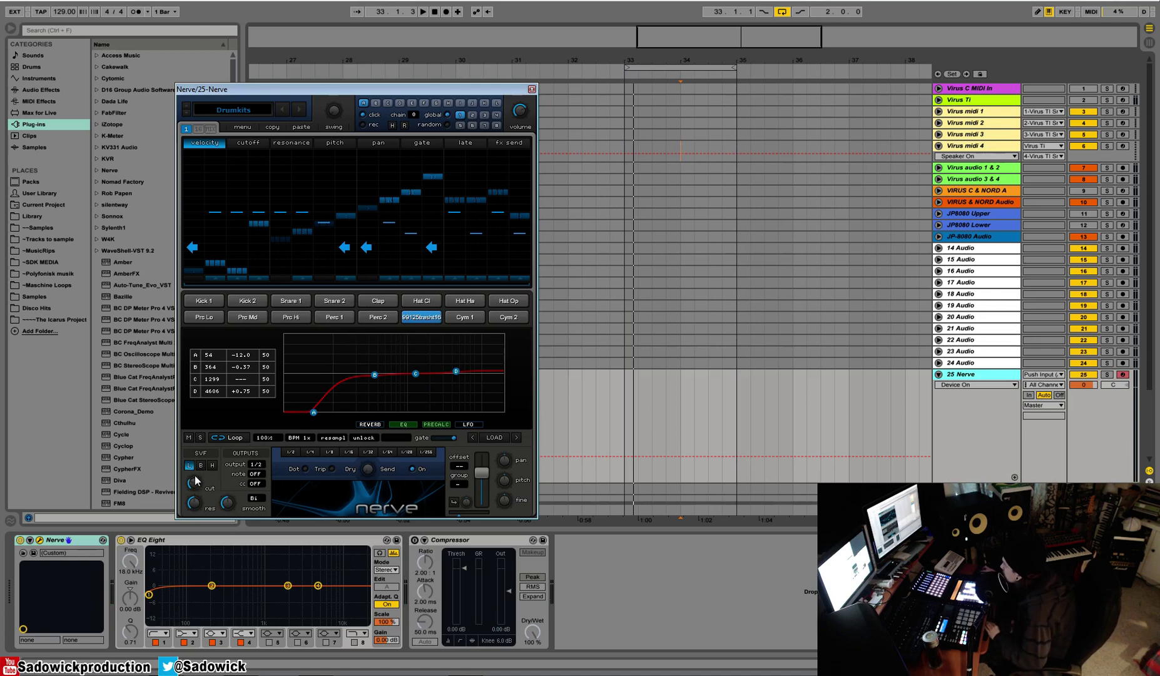
key(space)
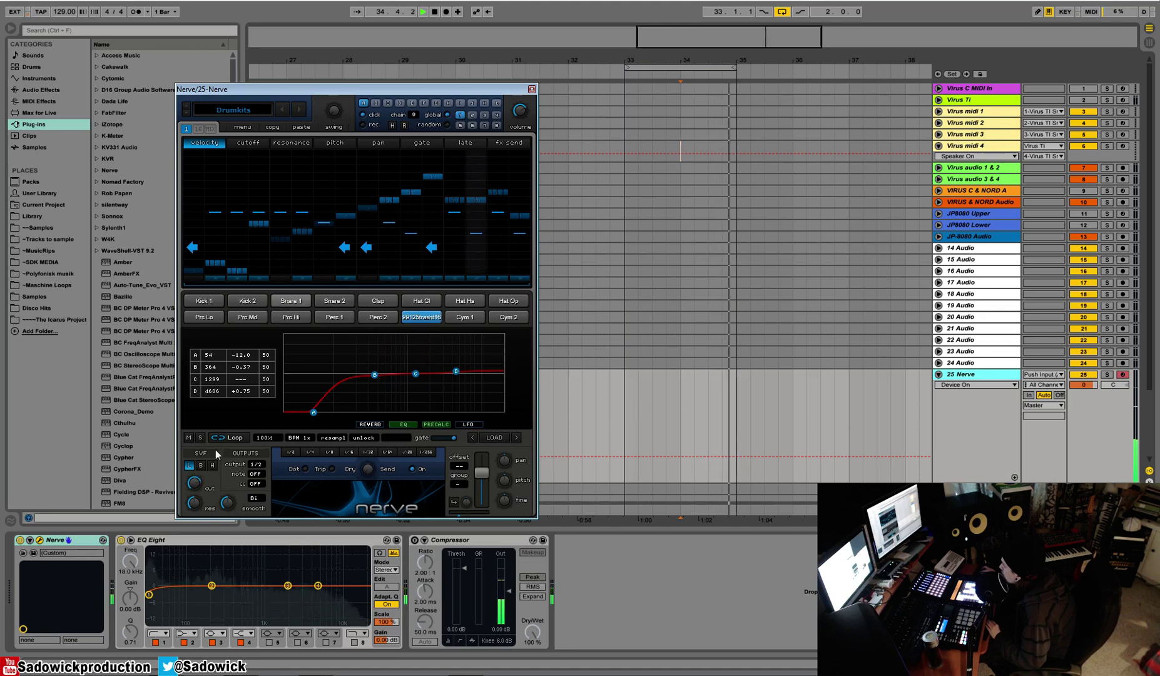
key(space)
click(254, 142)
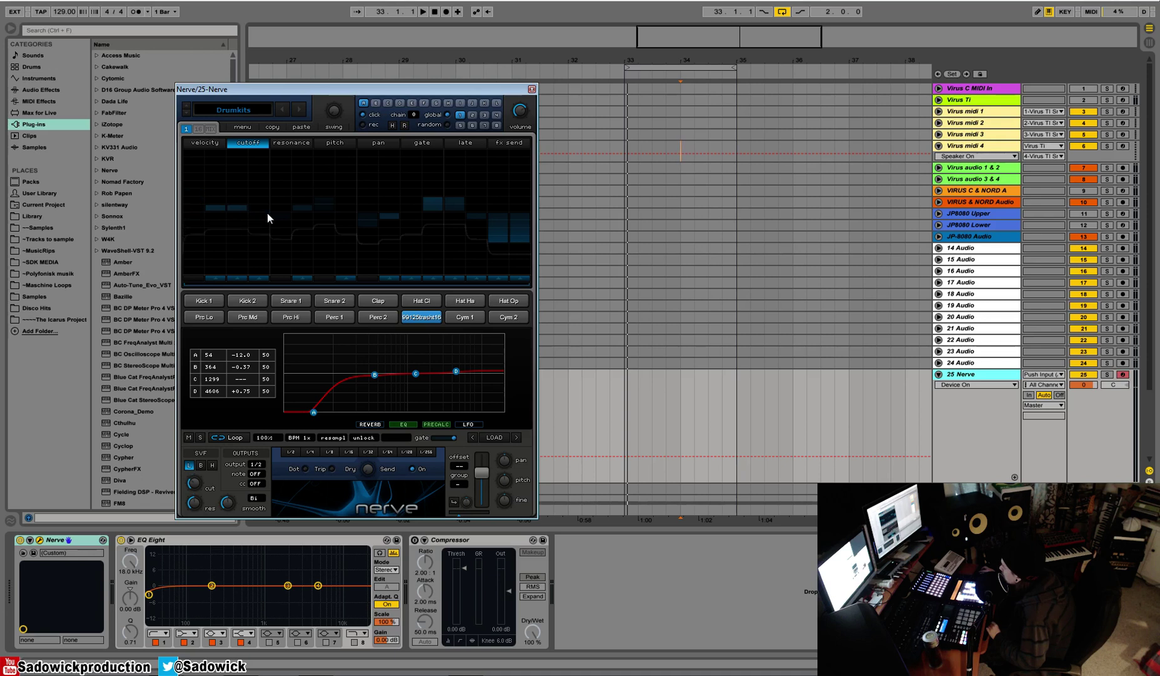
drag(378, 213, 511, 211)
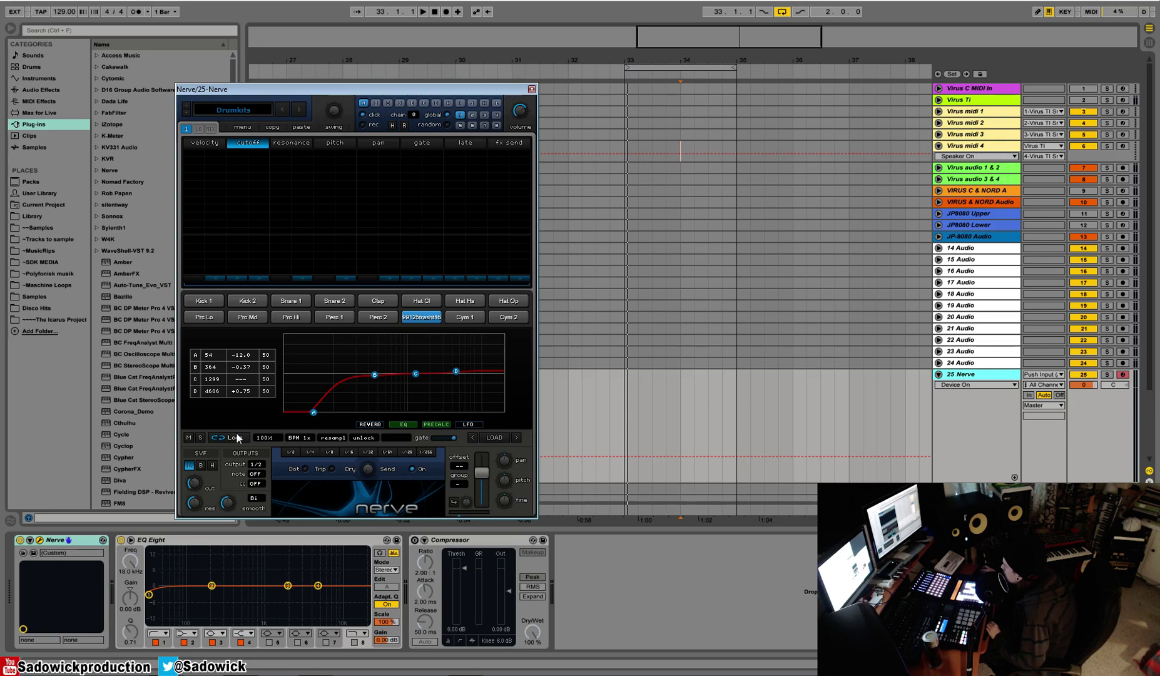
Step: Open the selected pad's LFO settings and set the LFO rate to free mode at 10
click(466, 425)
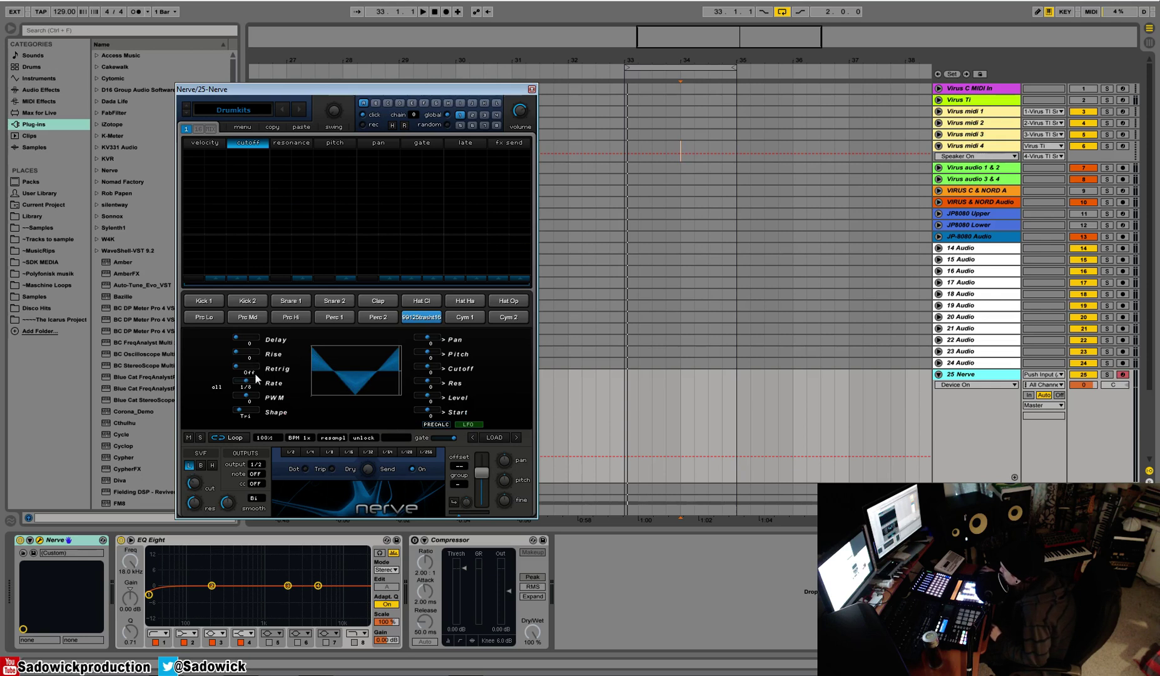
click(225, 386)
click(227, 386)
drag(248, 400, 164, 390)
drag(347, 424, 341, 423)
click(219, 388)
drag(226, 349, 232, 266)
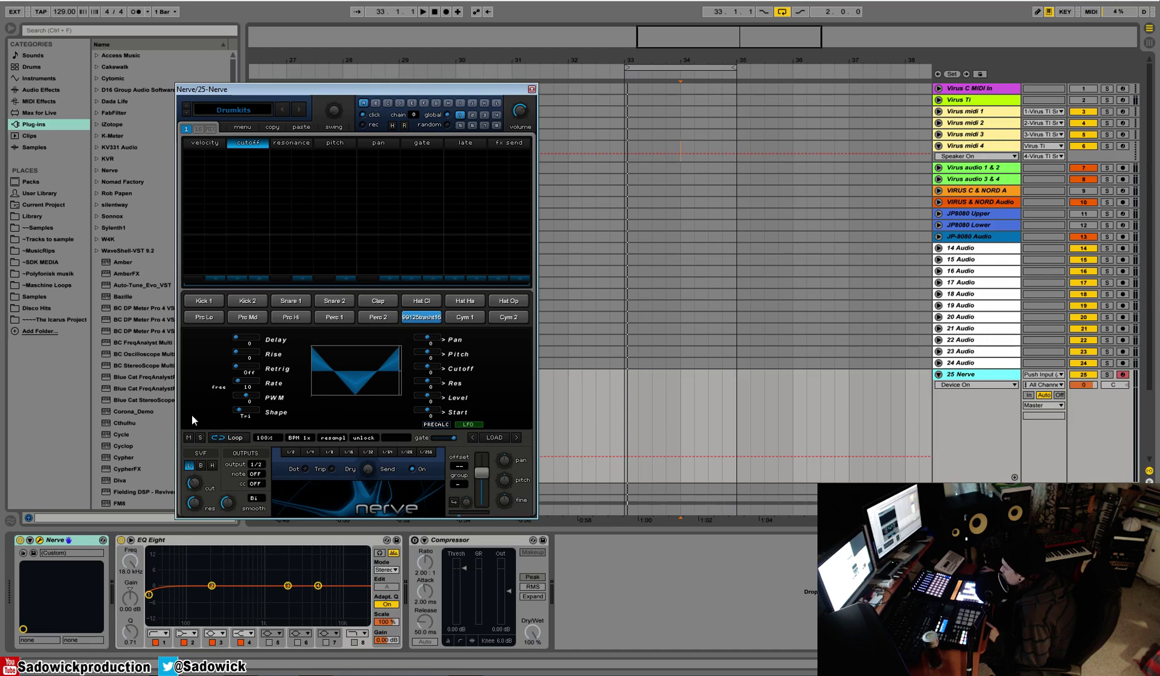
Step: While the loop plays, raise the LFO's cutoff amount to 100 and slow its free-running rate
drag(236, 411, 329, 422)
key(space)
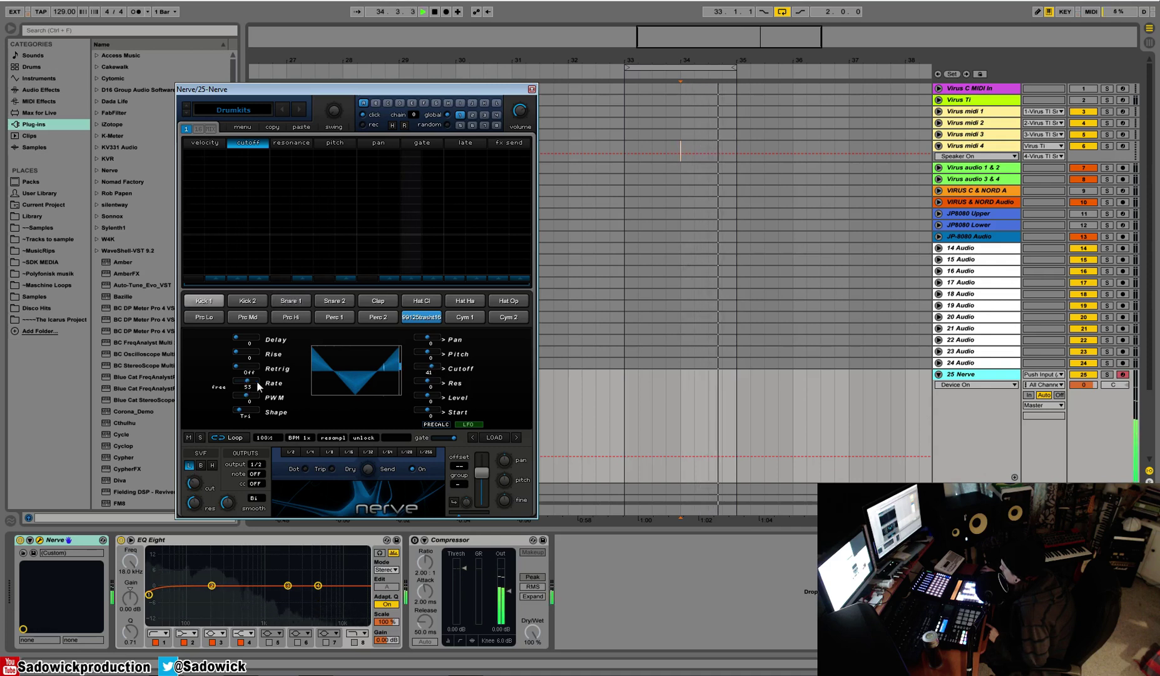
drag(256, 381, 228, 395)
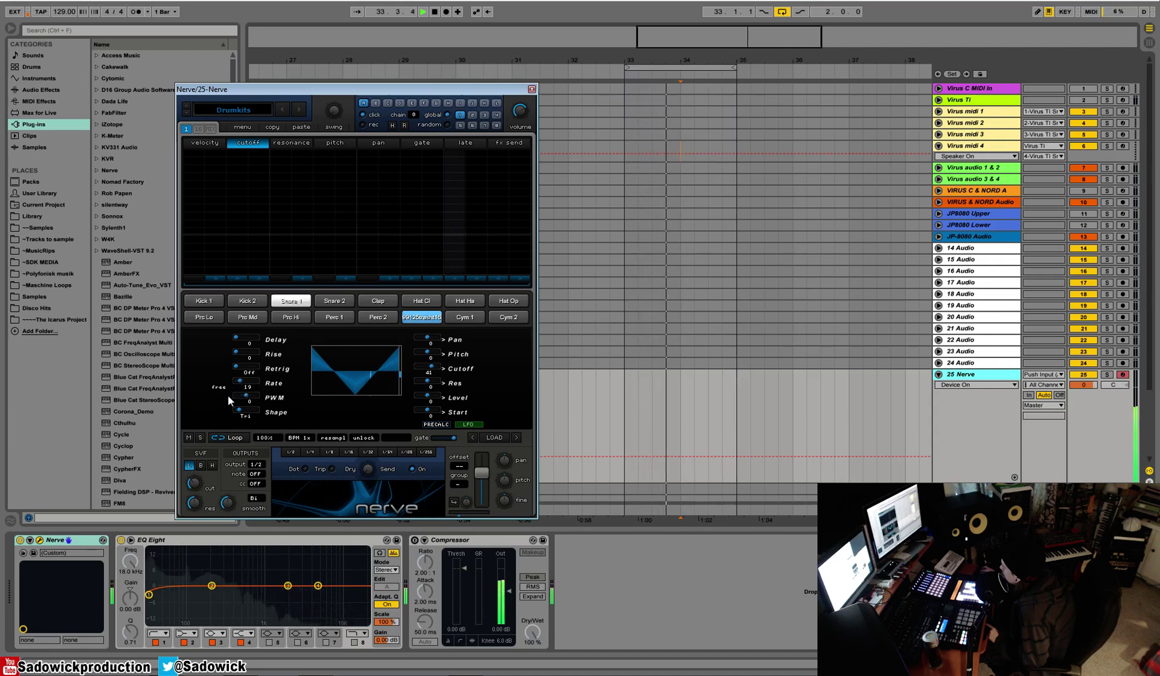
drag(428, 367, 483, 369)
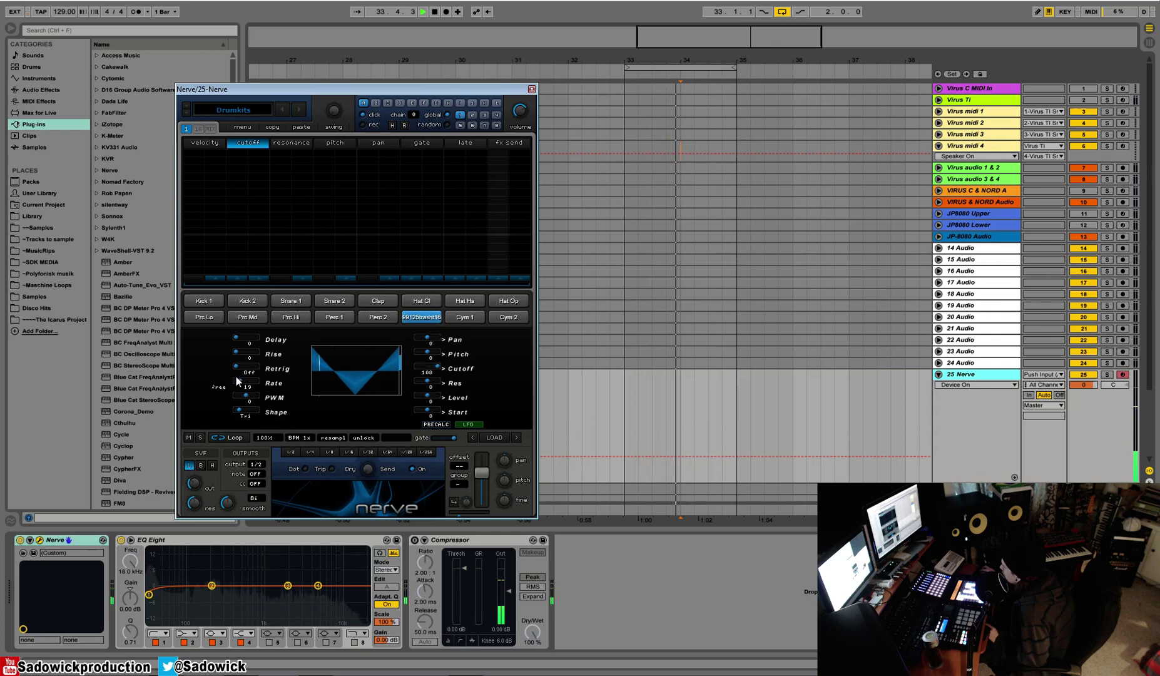
mouse_move(243, 386)
mouse_down()
mouse_move(257, 385)
mouse_move(226, 388)
mouse_up()
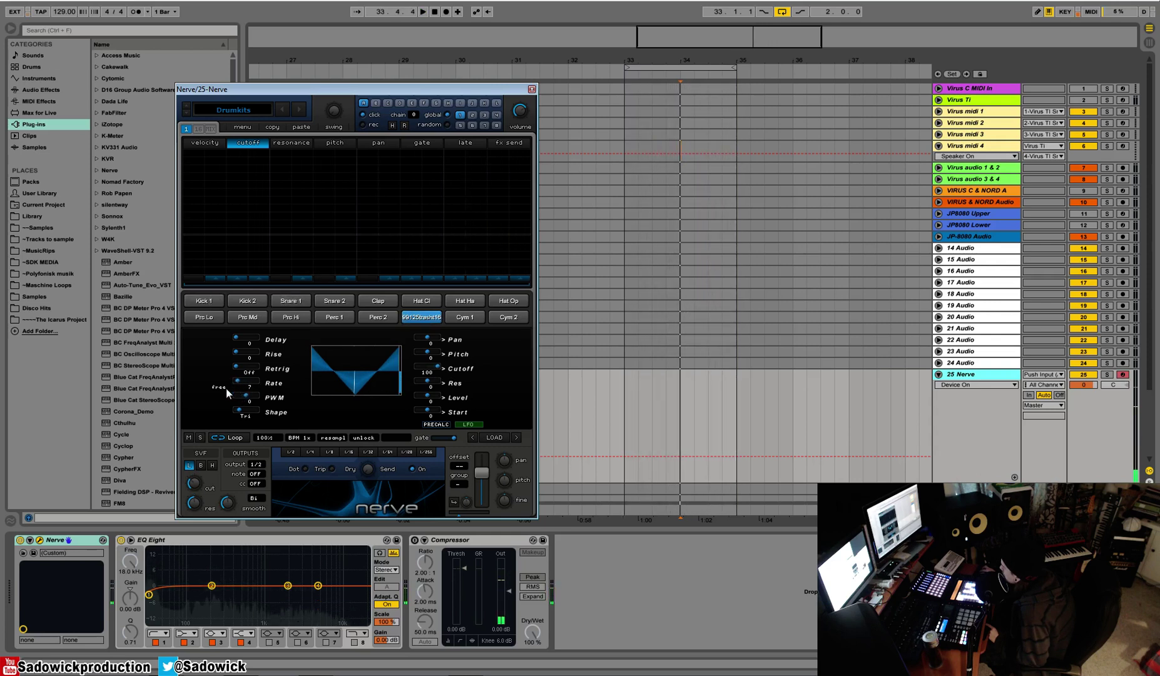
Step: Switch the LFO rate to beat mode at one bar and audition the loop
click(219, 387)
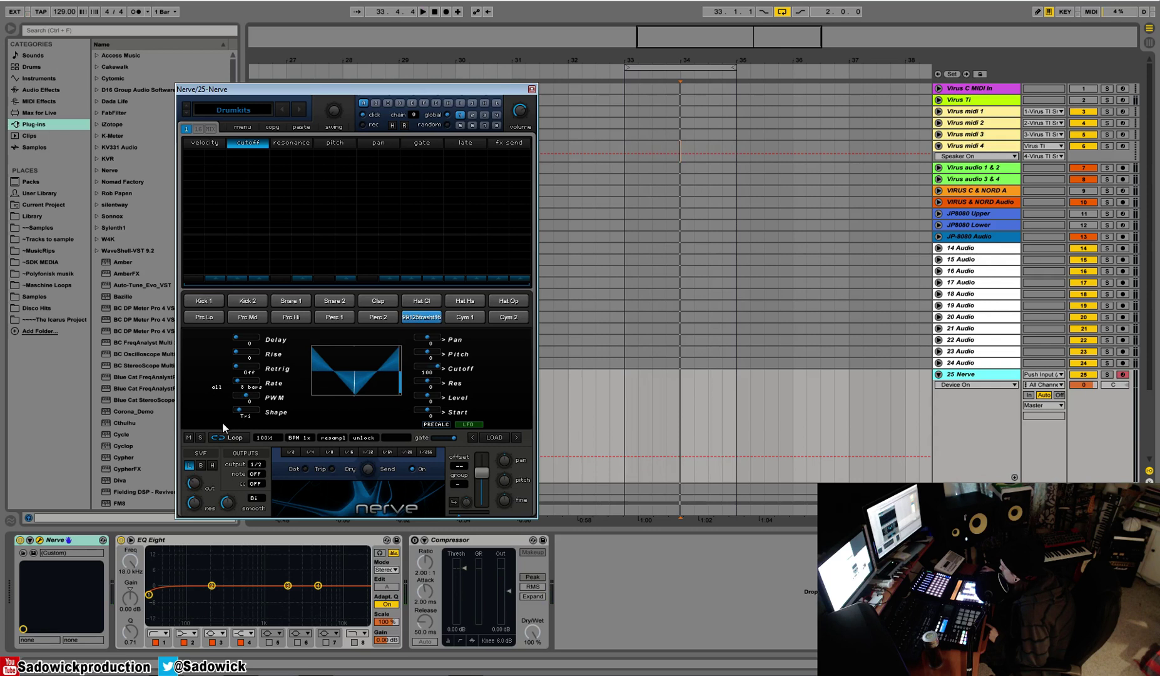
drag(223, 458, 222, 495)
drag(239, 379, 237, 385)
key(space)
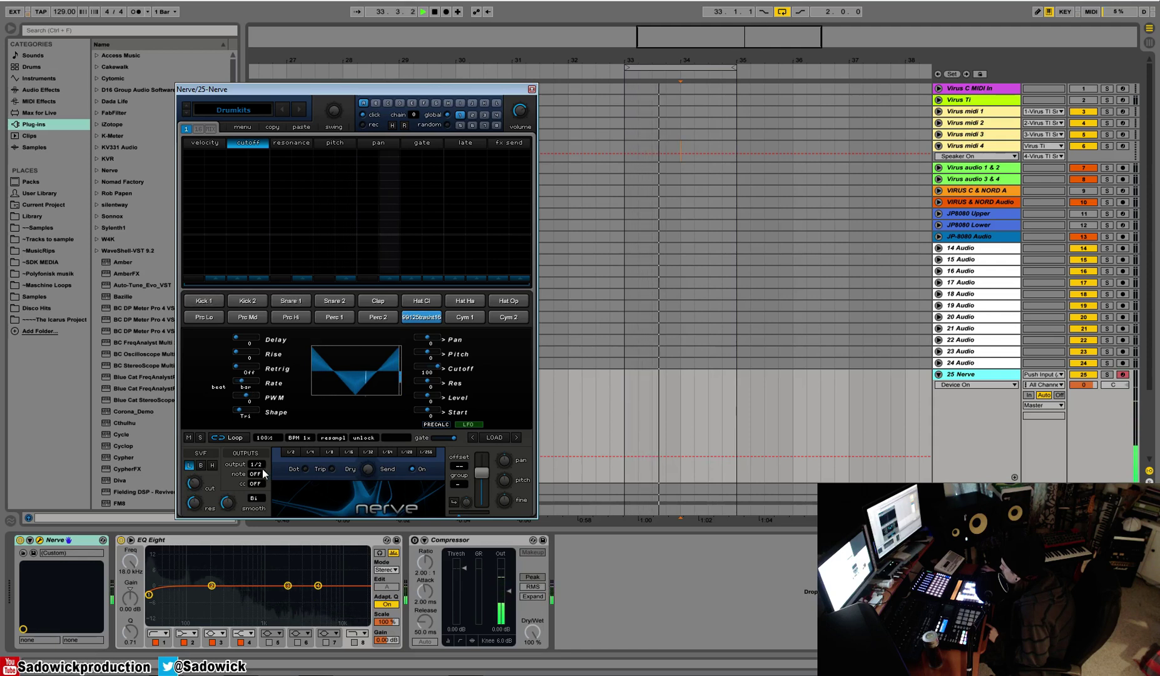
key(space)
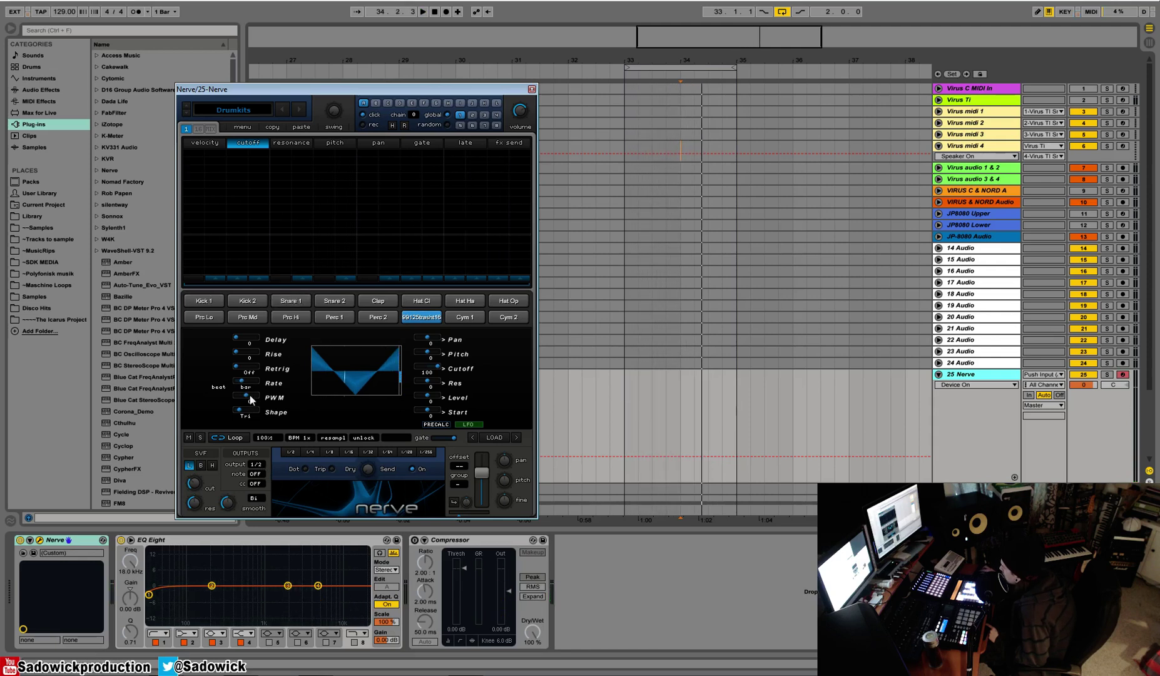
Step: Try skewing the LFO waveform with a negative PWM value and restore the default
drag(250, 396, 238, 417)
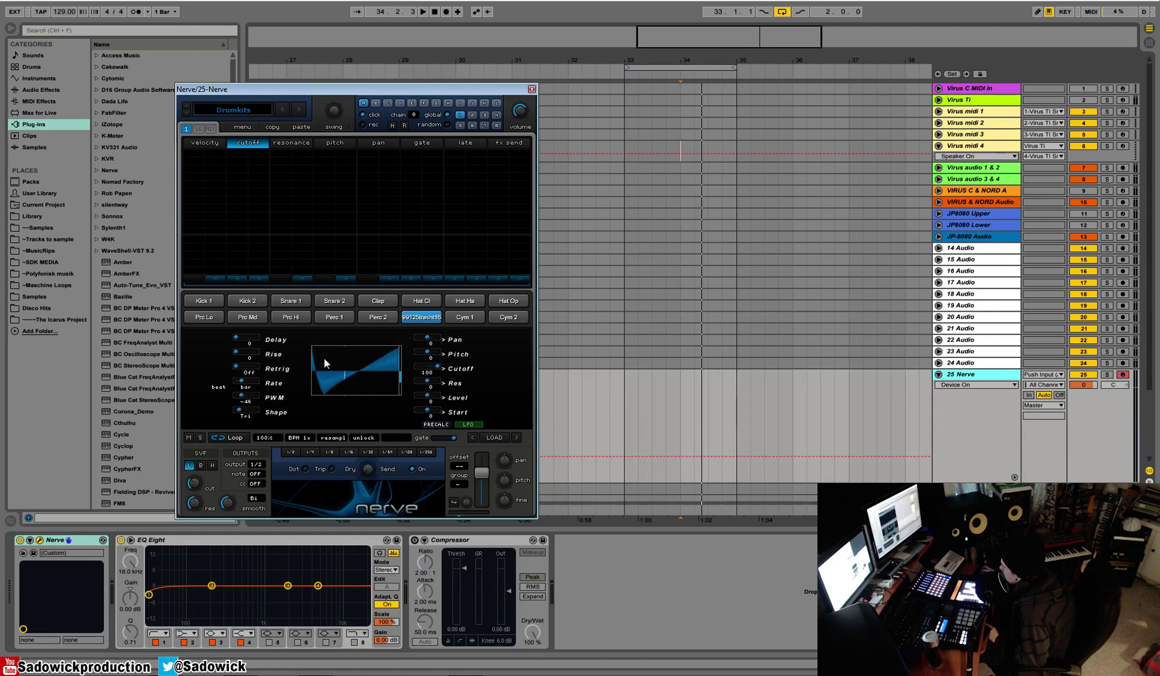
double_click(247, 397)
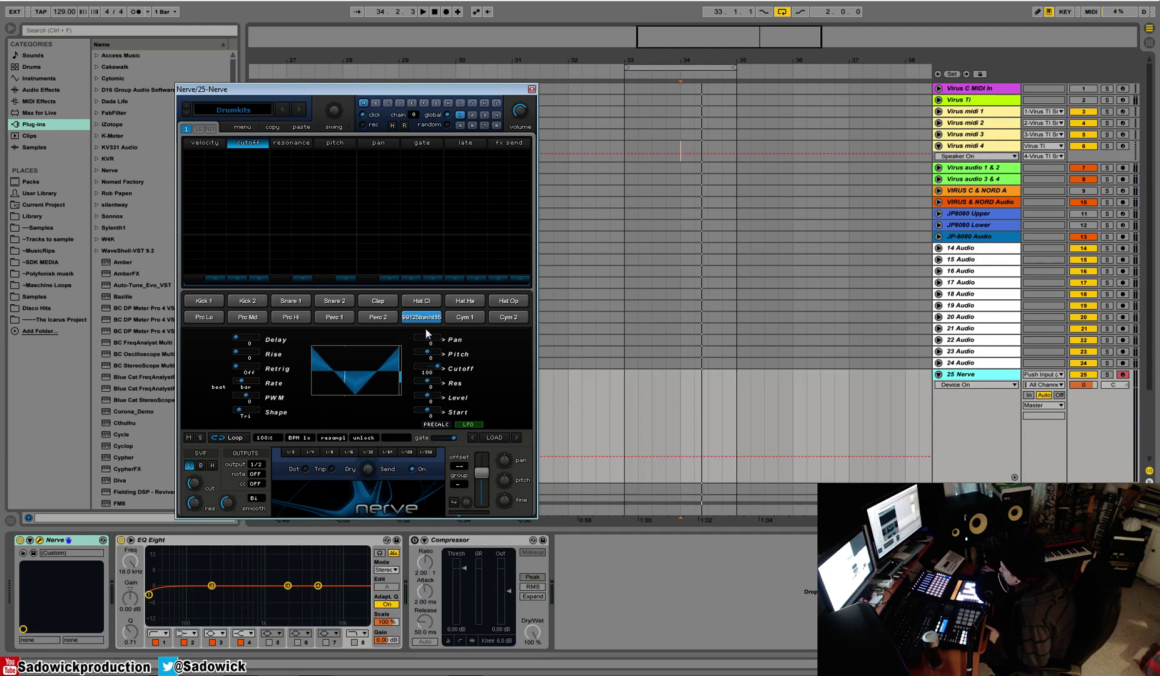
Step: Replace the LFO's cutoff modulation with a pitch amount of 56 and audition the loop
drag(429, 359, 433, 369)
key(space)
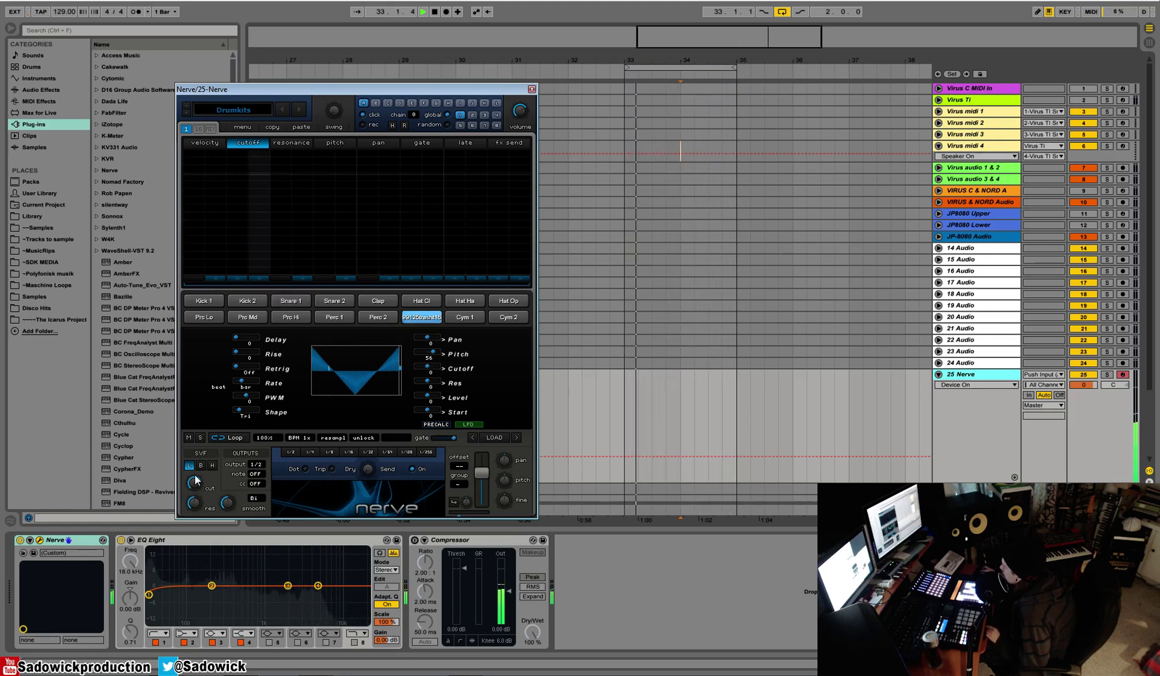
key(space)
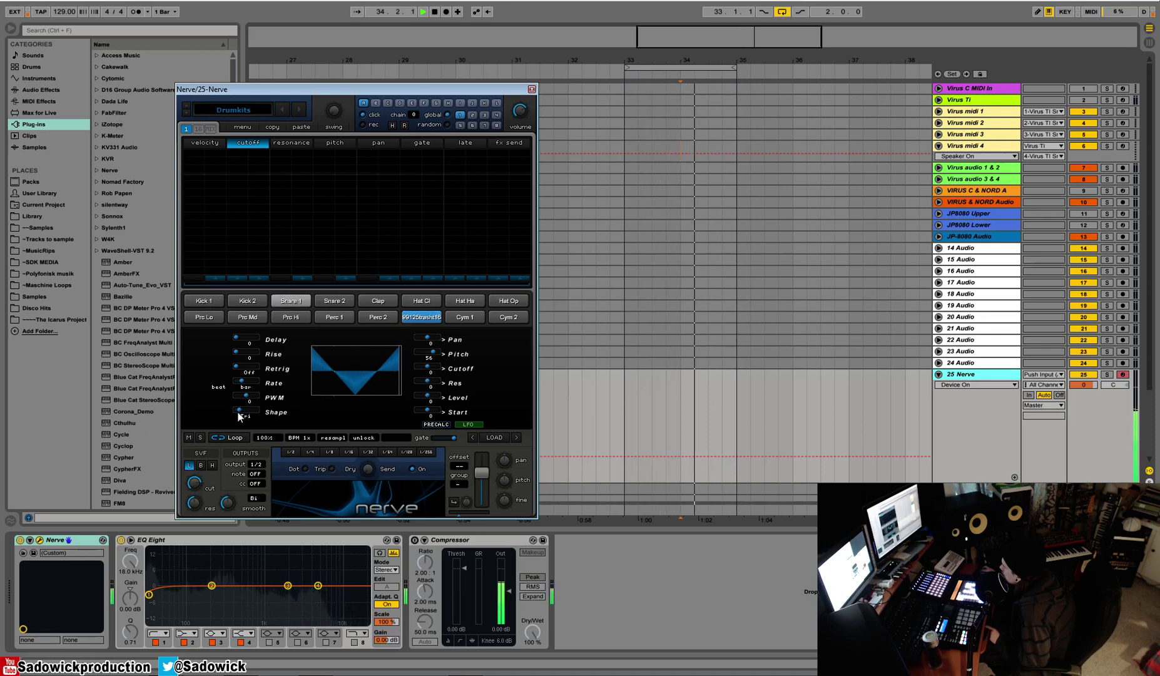
Step: Change the LFO shape to Ramp, turn Retrig on and audition the loop
drag(239, 410, 236, 411)
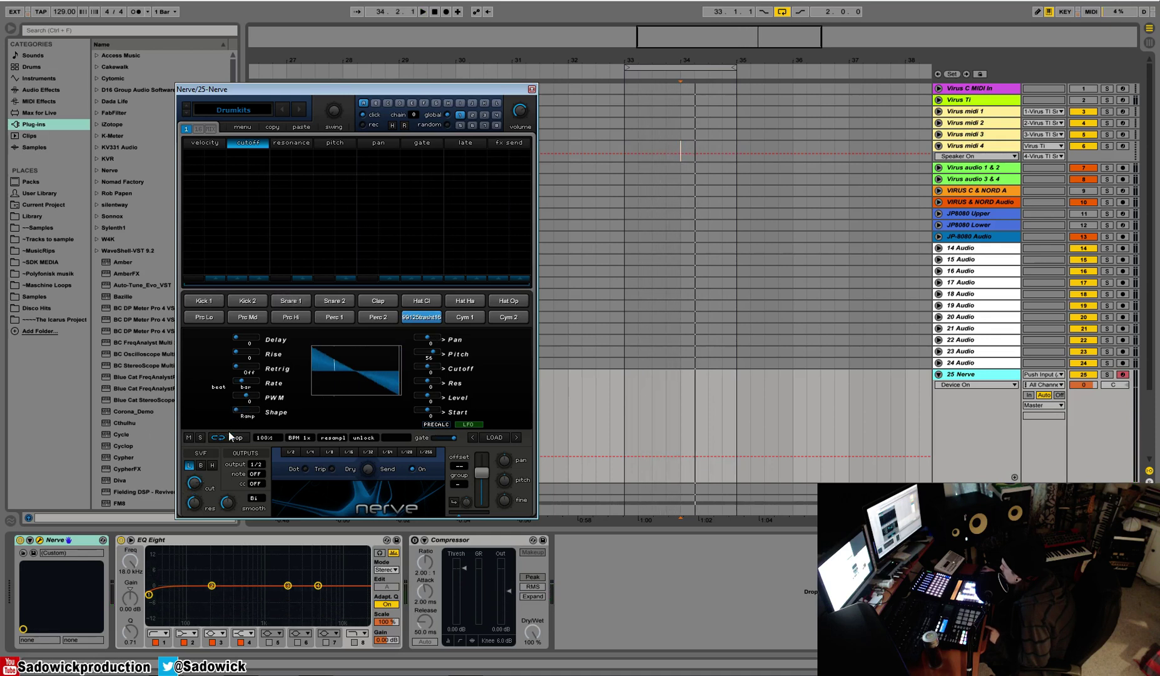
key(space)
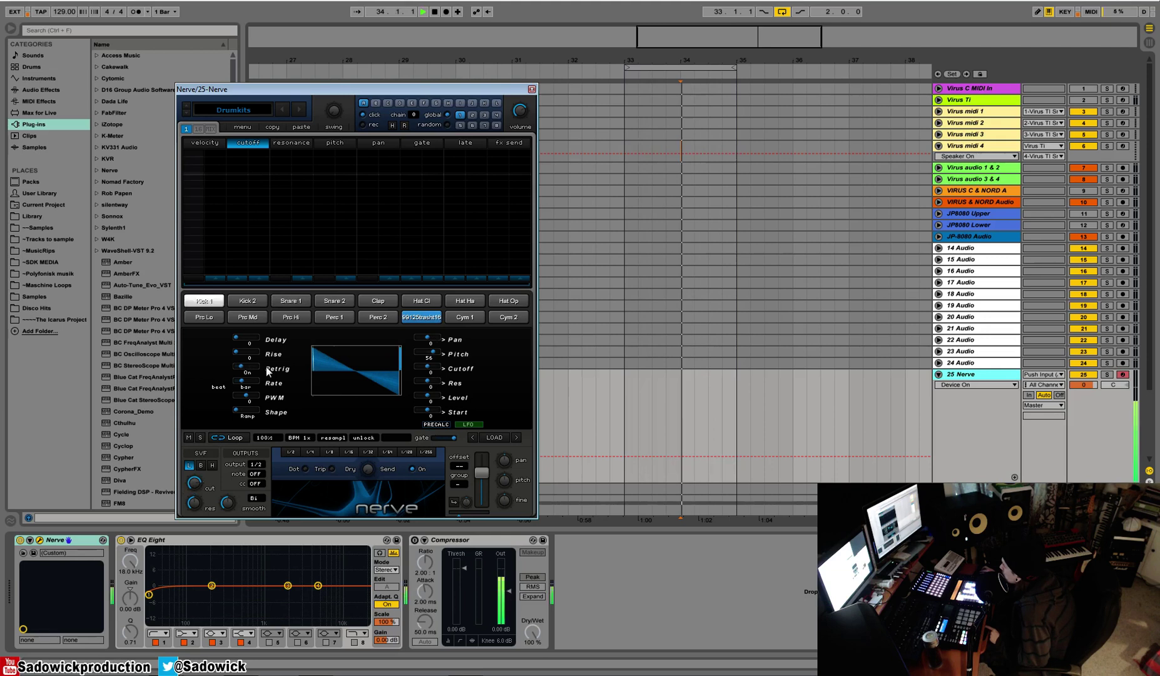
key(space)
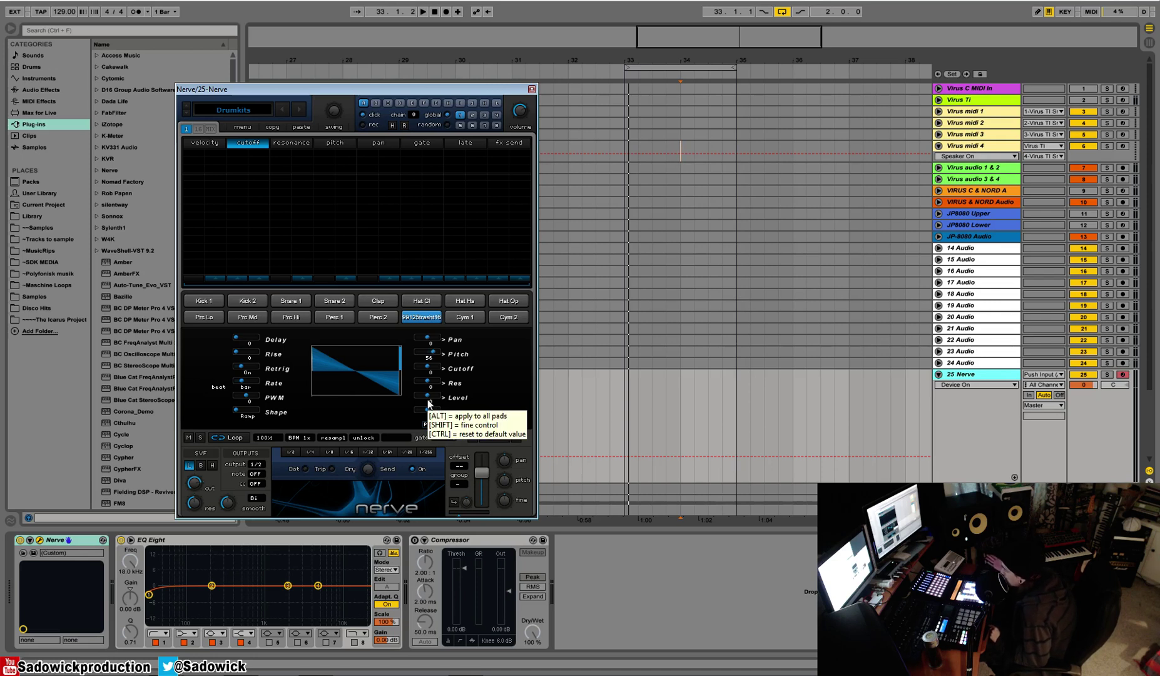
Step: Audition the ramp LFO and set its beat-synced rate to 1/8
key(space)
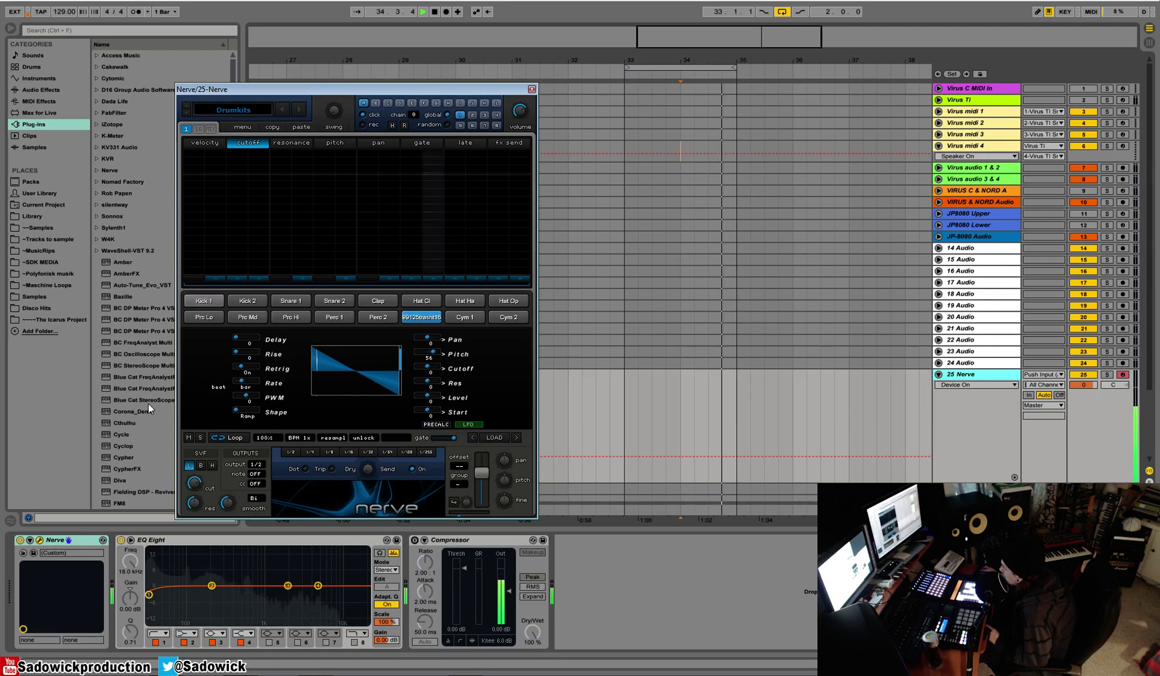
key(space)
drag(242, 381, 257, 380)
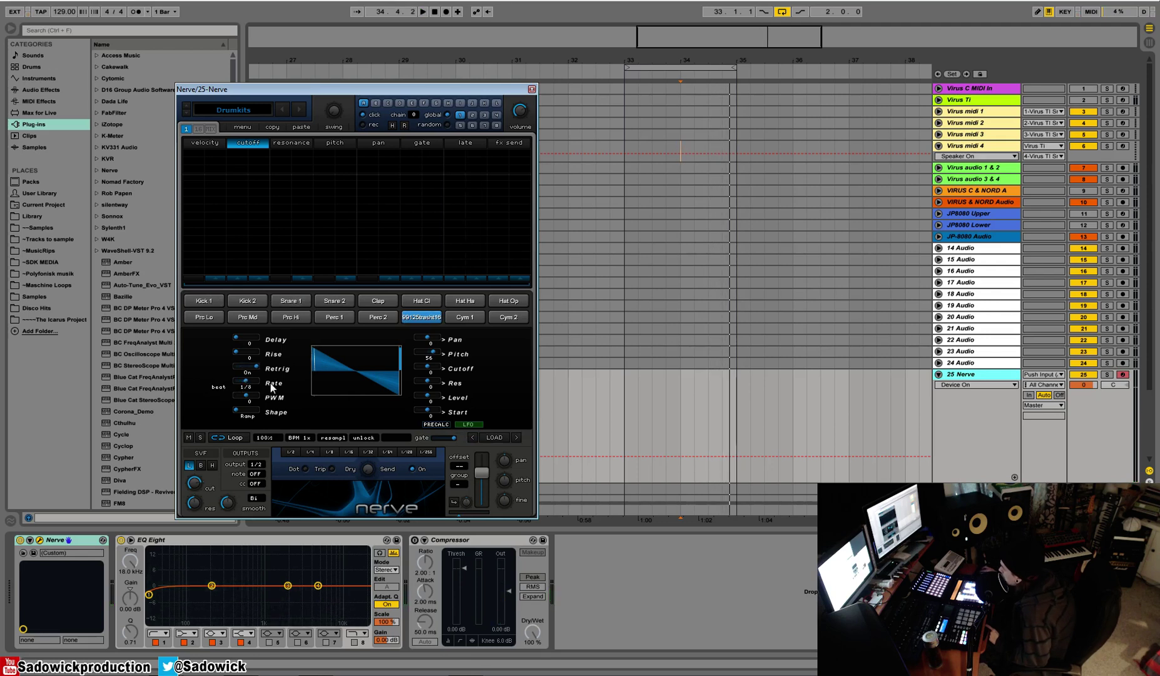
key(space)
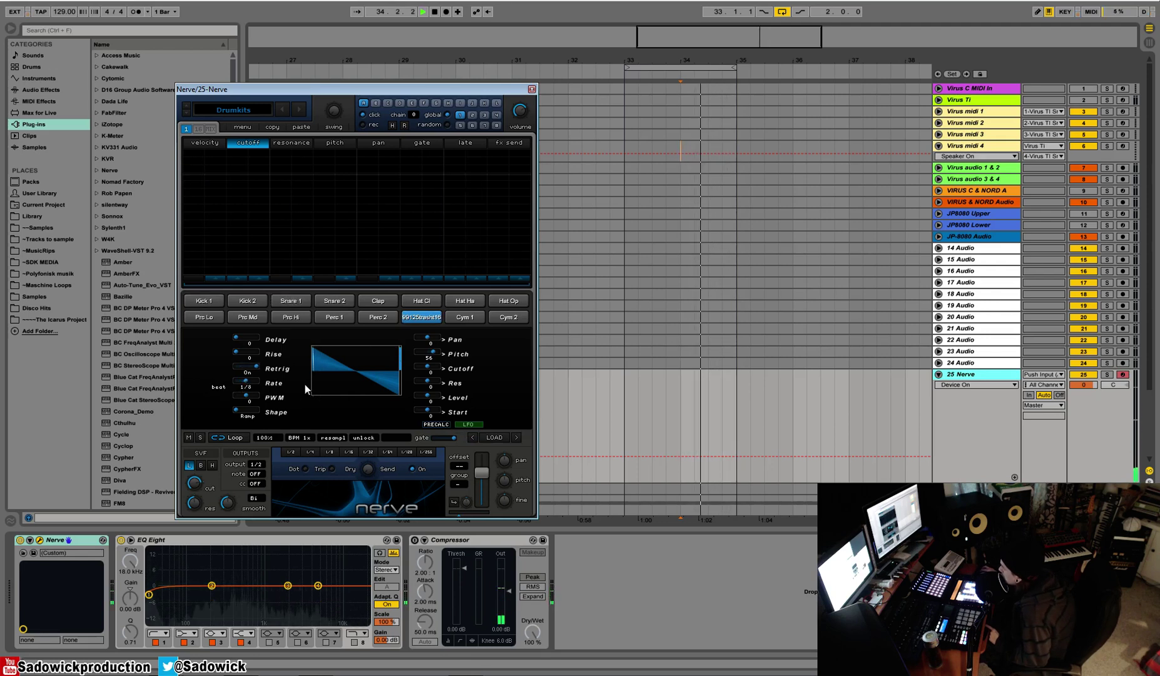
Step: Reset the LFO's pitch and cutoff amounts to 0 and set its resonance amount to 48
mouse_move(426, 369)
mouse_down()
mouse_move(479, 370)
mouse_move(437, 369)
mouse_up()
double_click(435, 353)
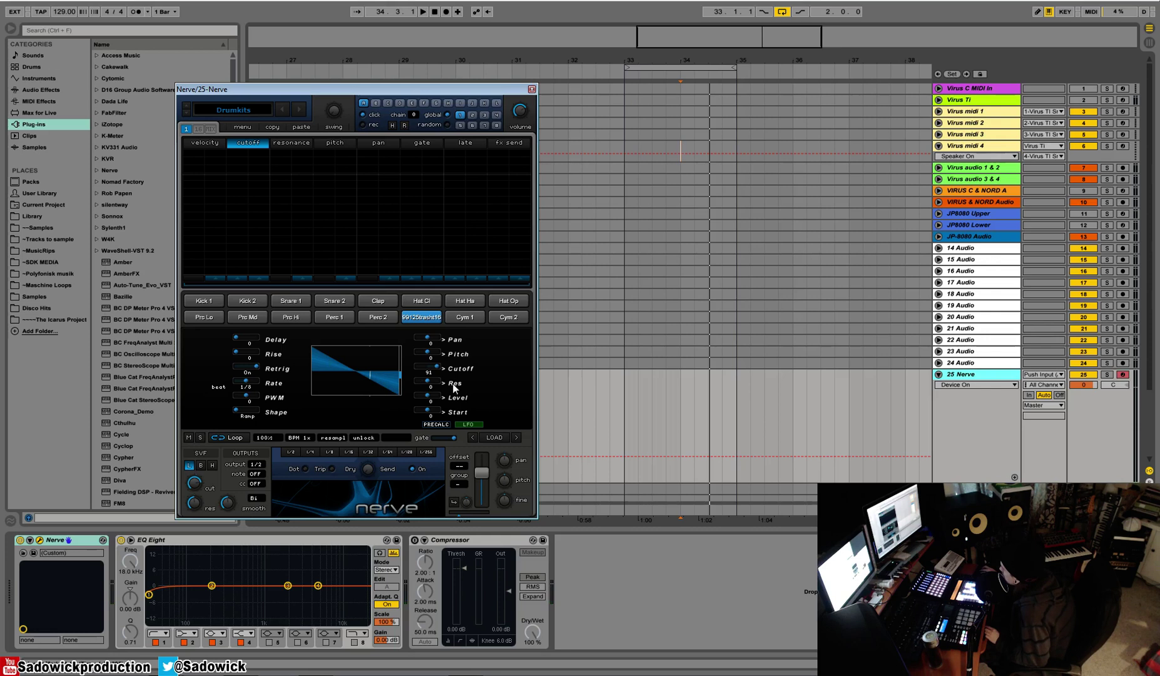
double_click(436, 366)
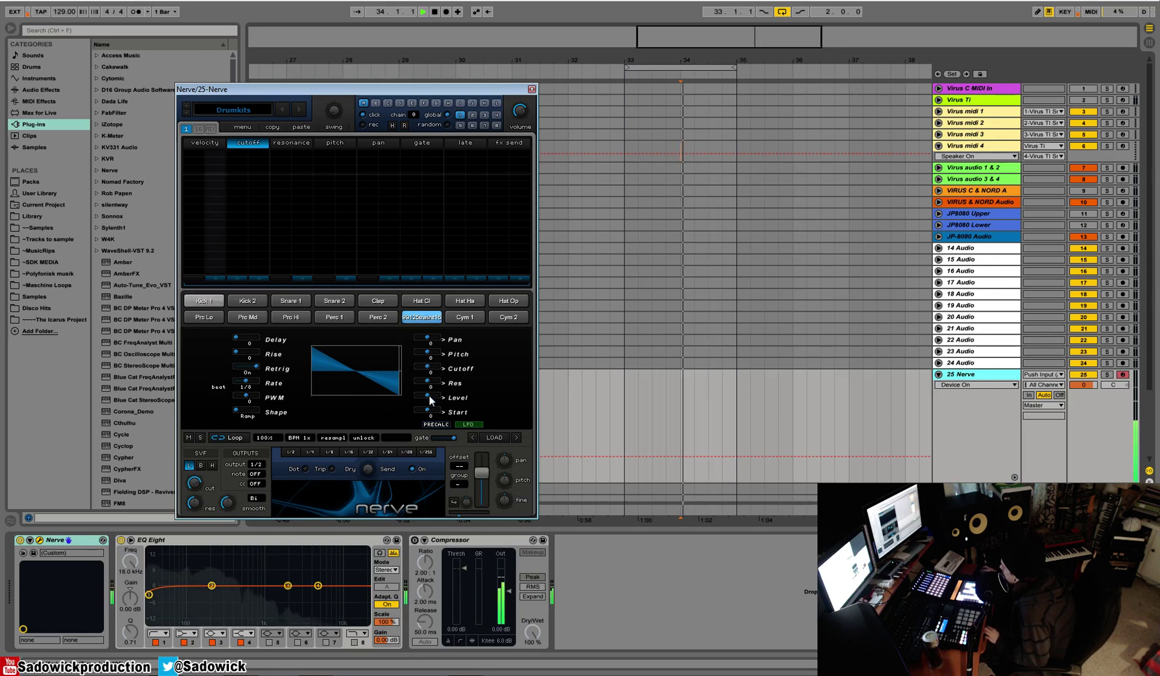
drag(430, 380, 463, 385)
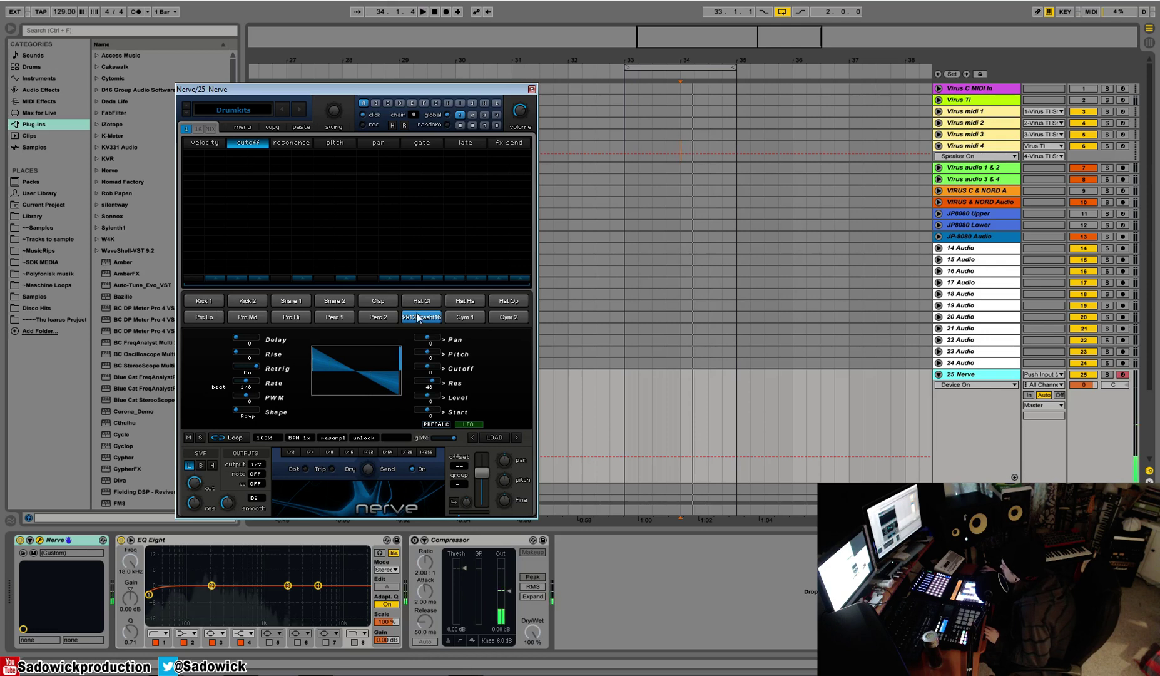
Step: Draw a varied cutoff pattern across the pad's steps and set its SVF filter to high-pass
mouse_move(194, 218)
mouse_down()
mouse_move(202, 194)
mouse_move(268, 241)
mouse_move(326, 213)
mouse_move(513, 216)
mouse_up()
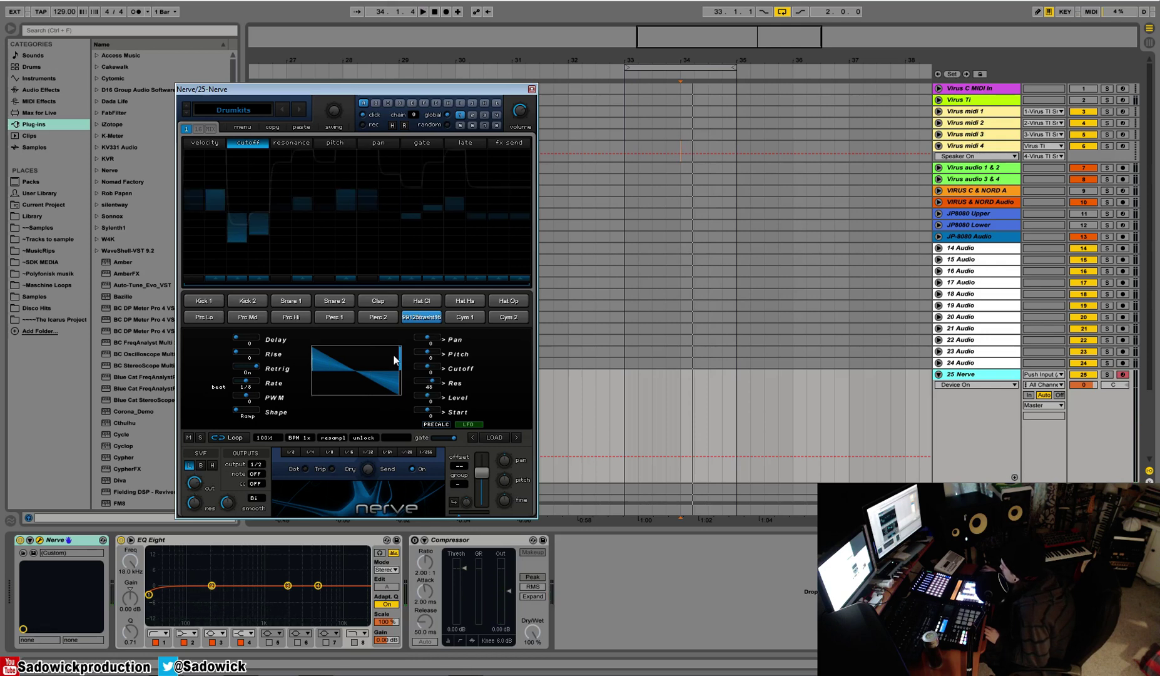
key(space)
click(213, 465)
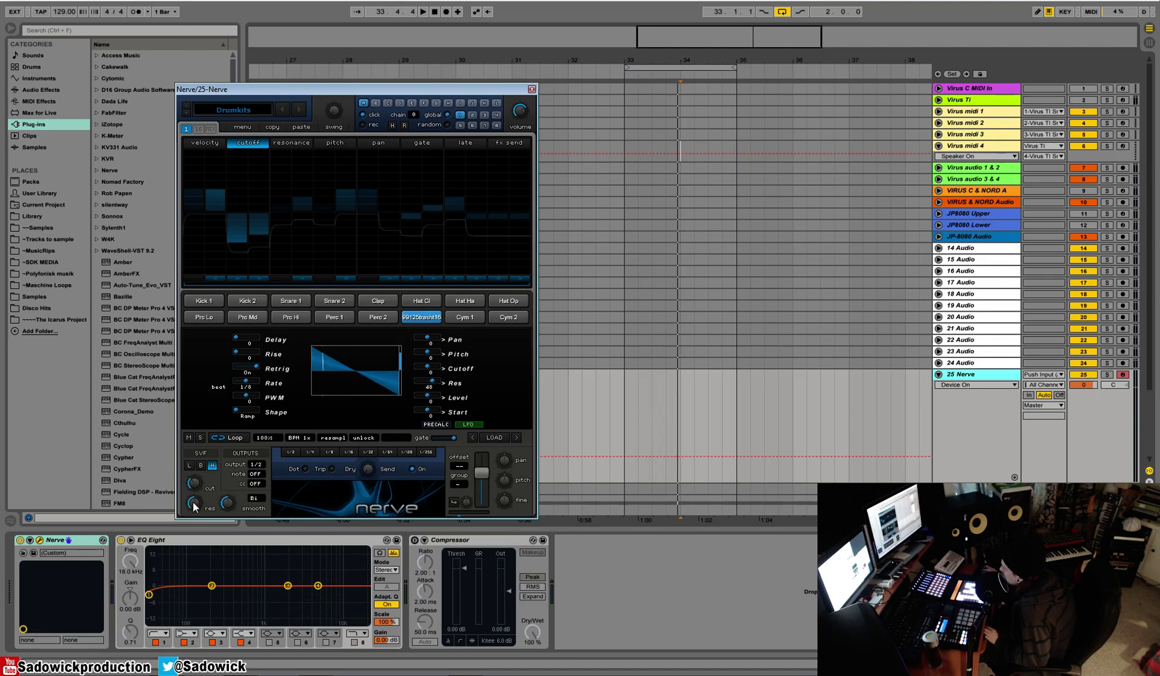
Step: Set the LFO rate to 4 bars, raise its resonance amount and play the loop
drag(245, 382, 234, 393)
mouse_move(432, 380)
mouse_down()
mouse_move(426, 392)
mouse_move(443, 397)
mouse_up()
key(space)
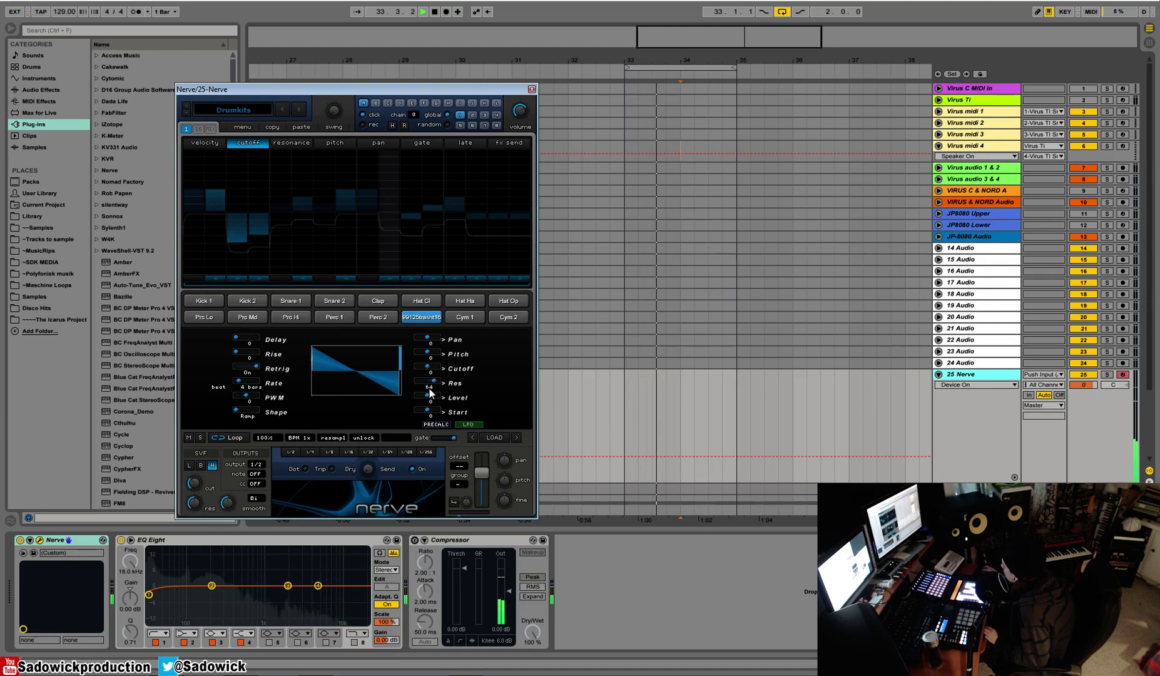
Step: Raise the LFO's resonance amount to 100, and audition the loop with the start amount at 35 before setting it to -22
drag(437, 386, 598, 423)
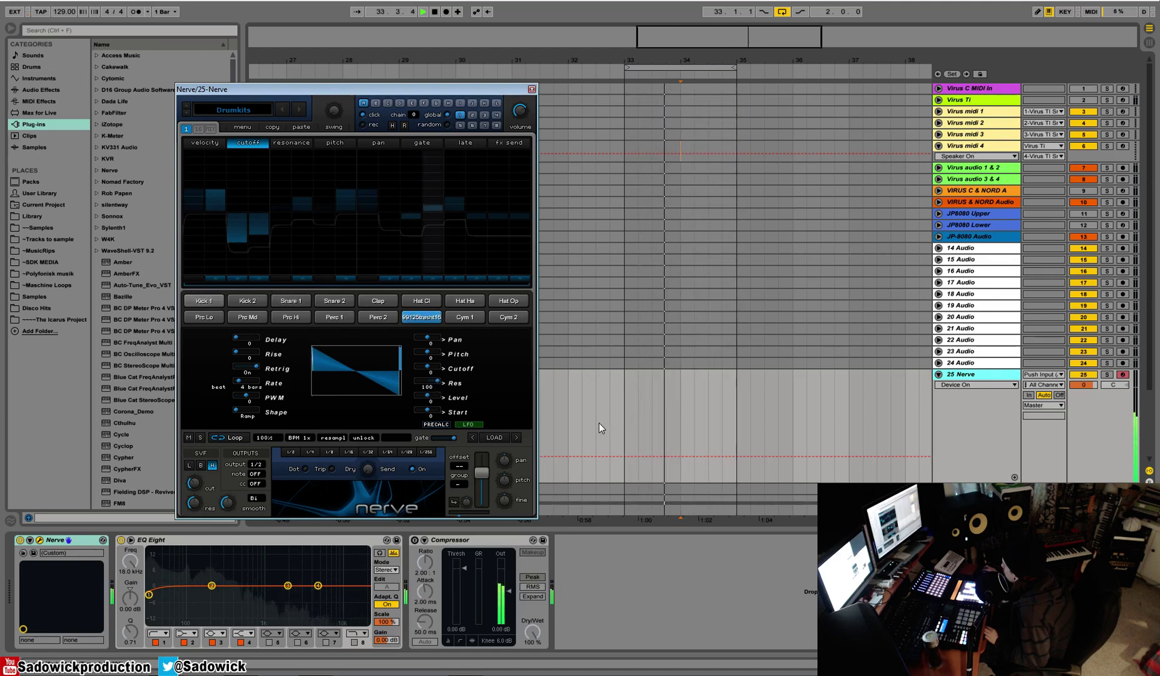
key(space)
drag(430, 413, 437, 413)
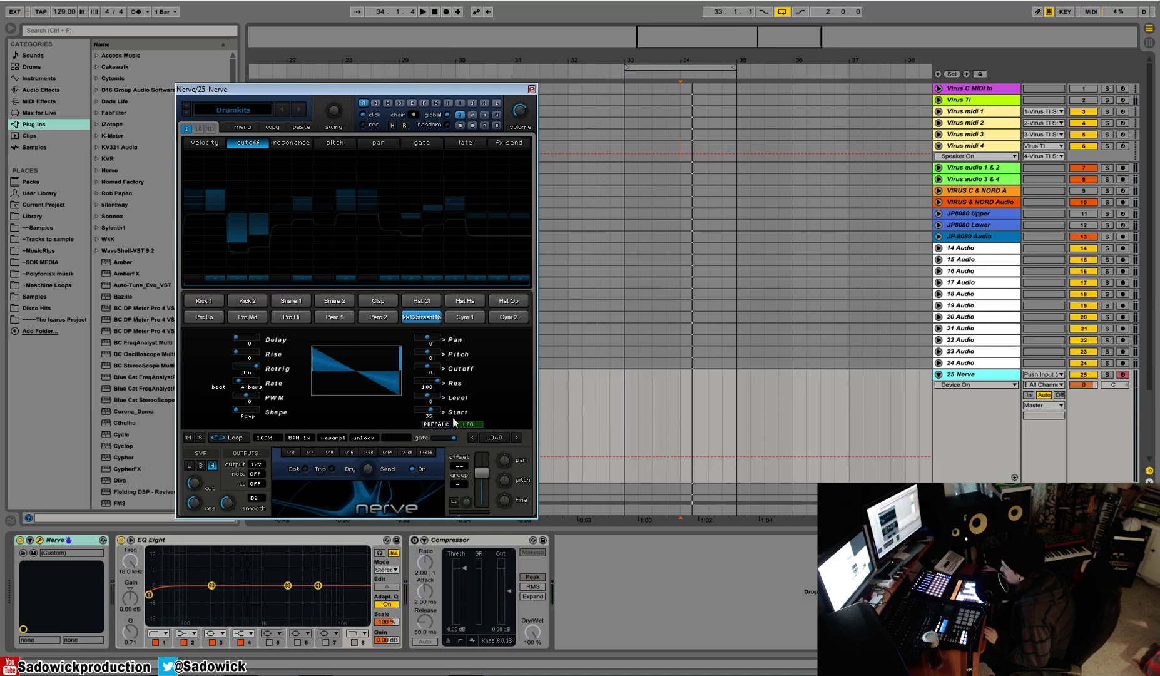
key(space)
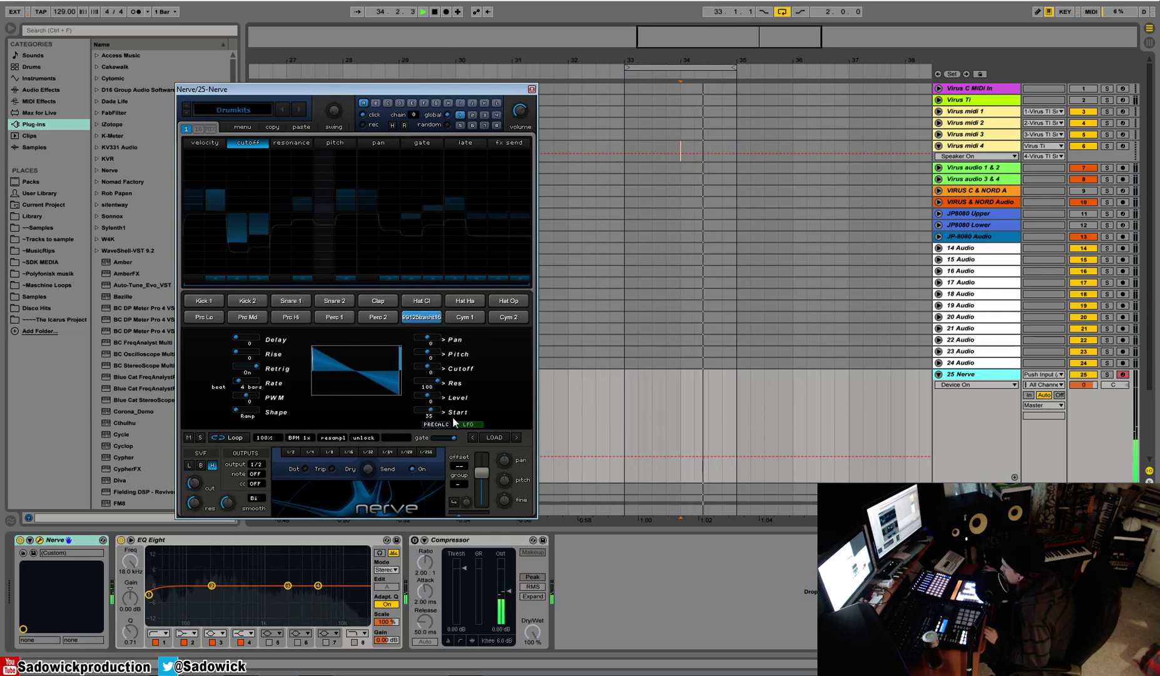
drag(426, 410, 371, 422)
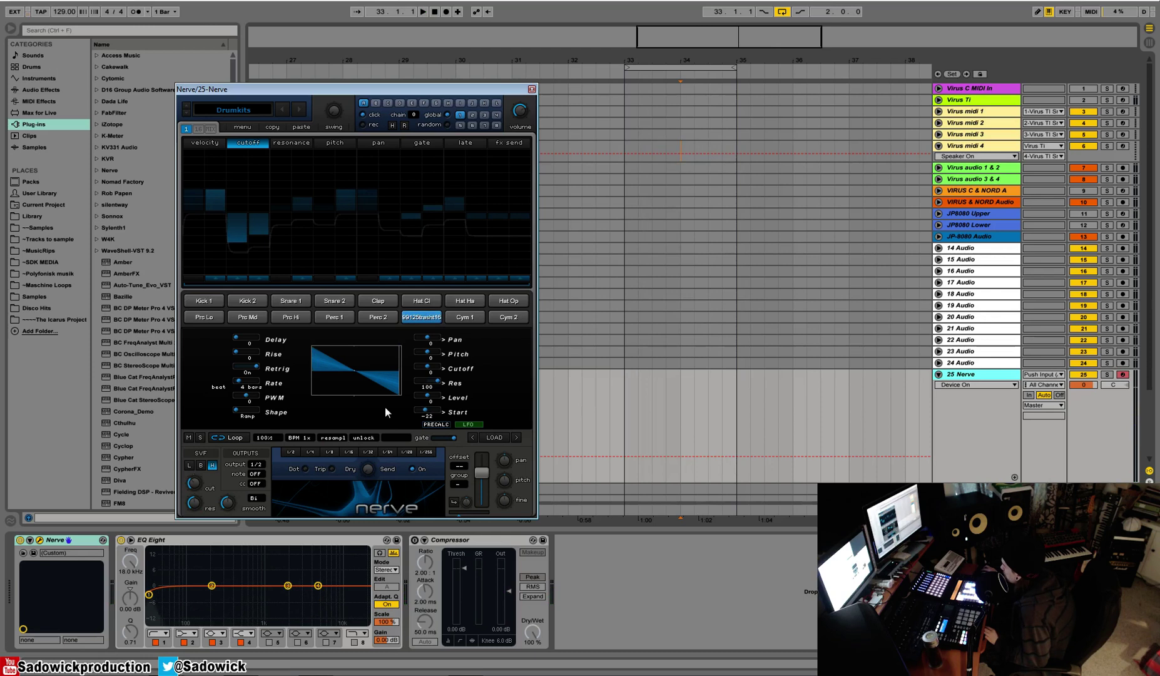
Step: Examine the pad's sliced waveform at slice 6 and return to its LFO settings
click(469, 424)
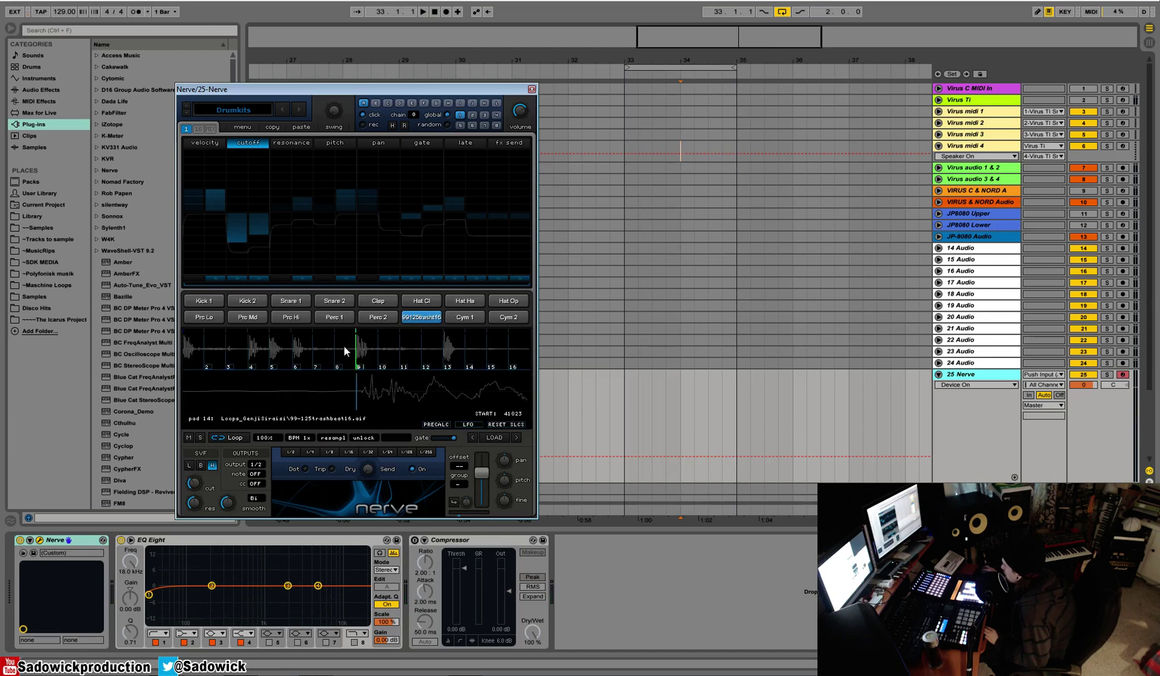
click(298, 370)
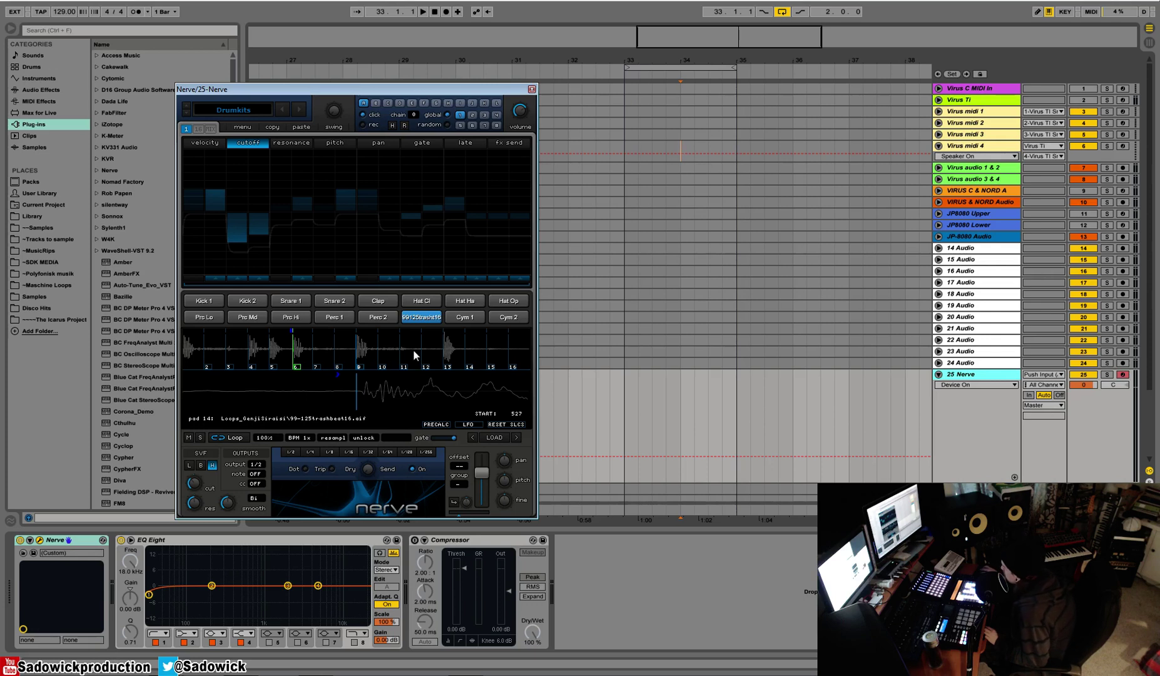
click(471, 425)
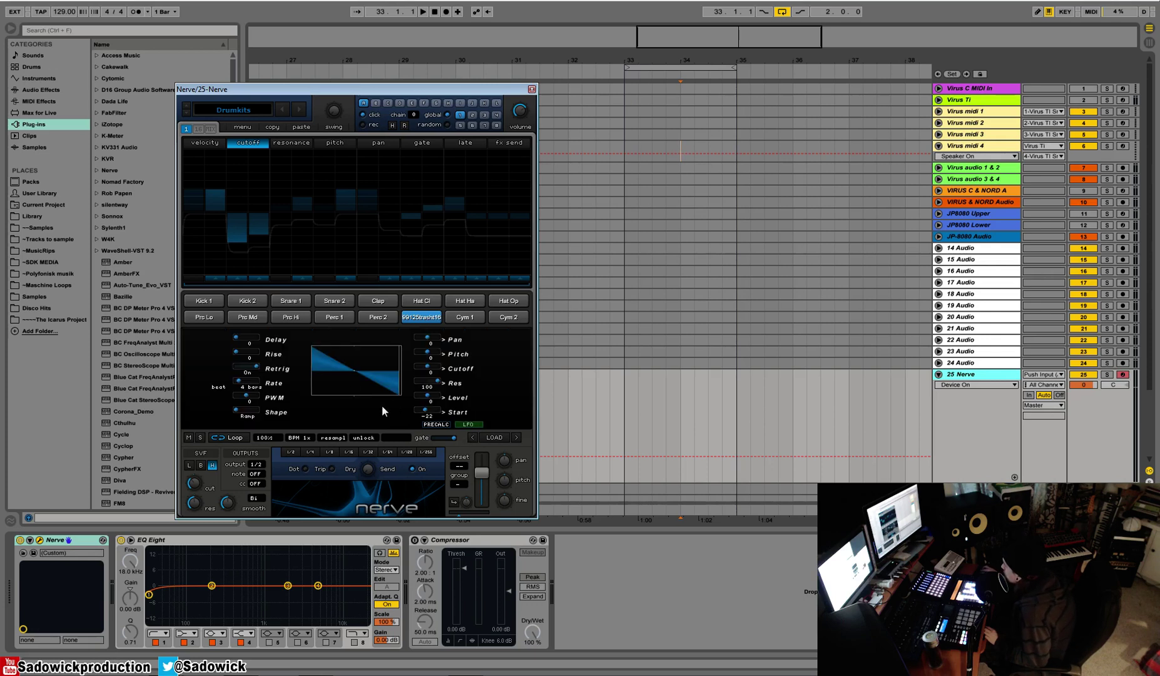
Step: Set the LFO's beat-synced rate to 16 bars
drag(244, 383, 137, 395)
click(429, 397)
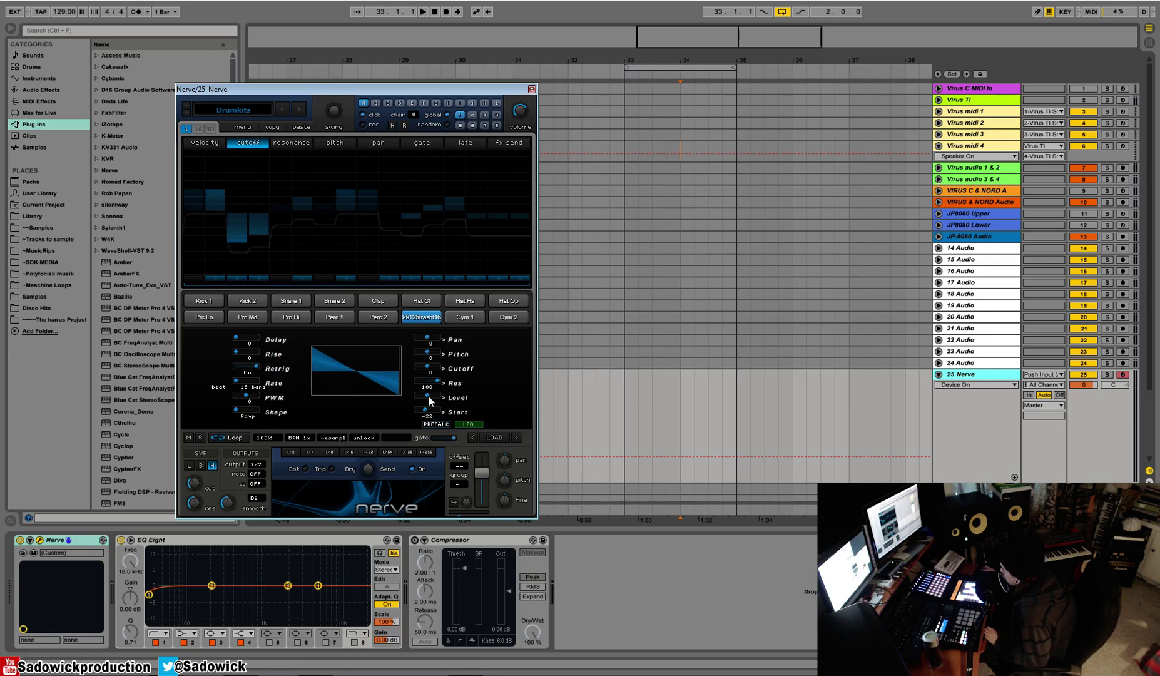